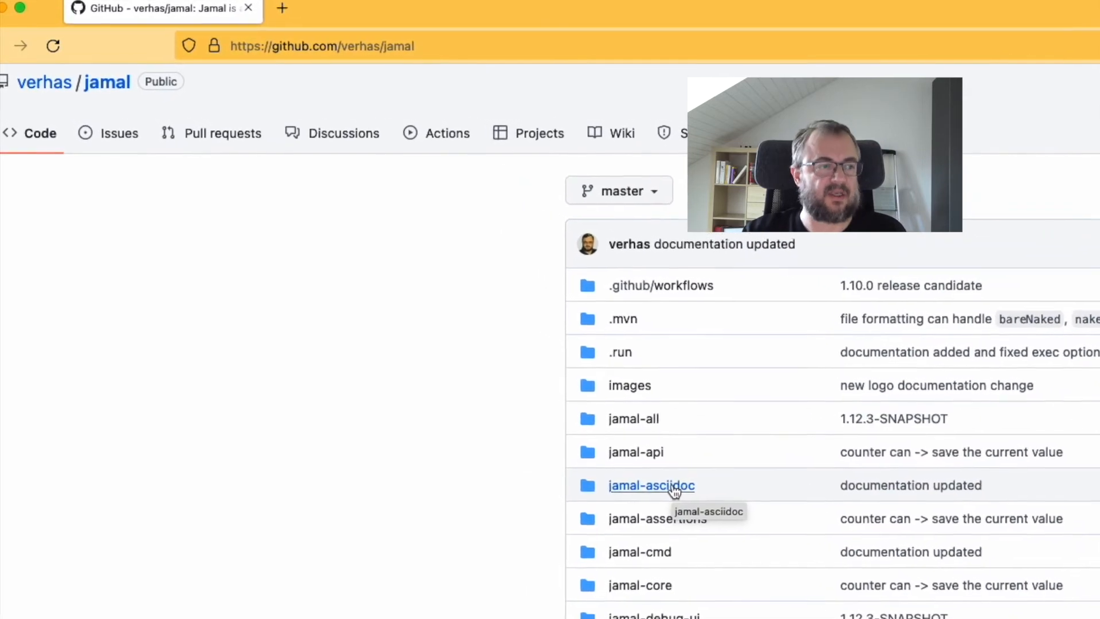
Step: Open the jamal-asciidoc folder of the jamal repository and look through its contents
click(672, 484)
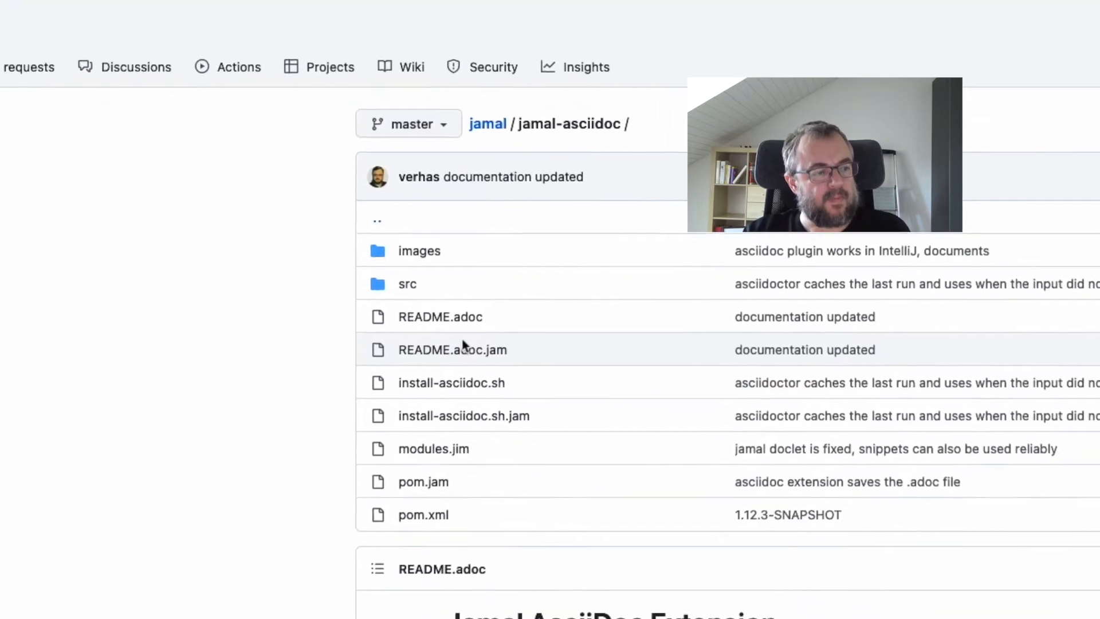
scroll(808, 327, down, 5)
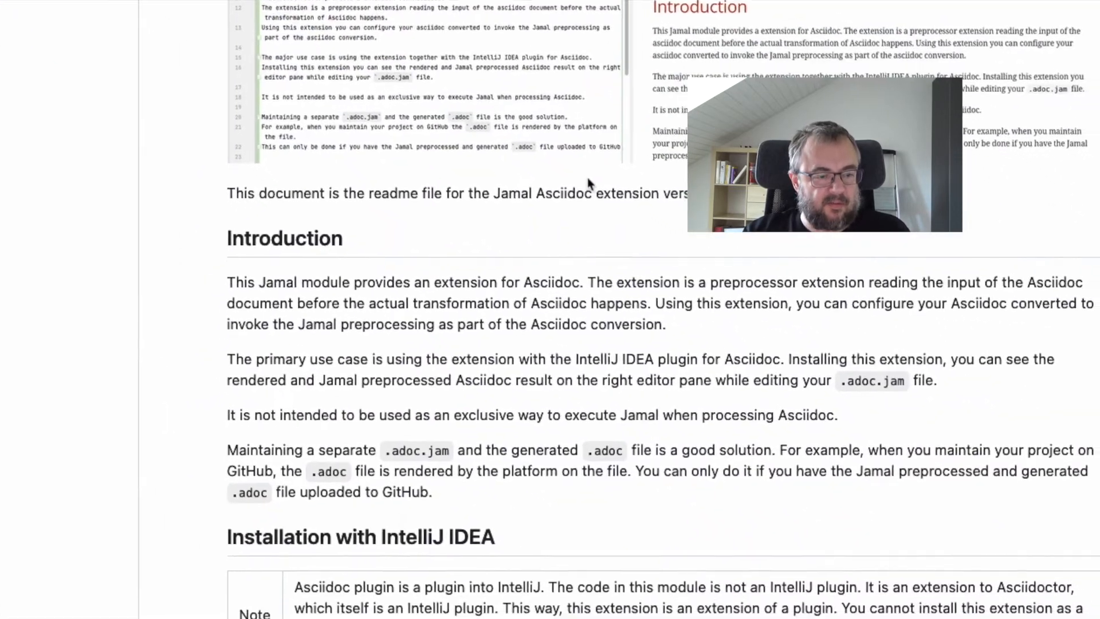
scroll(589, 182, down, 10)
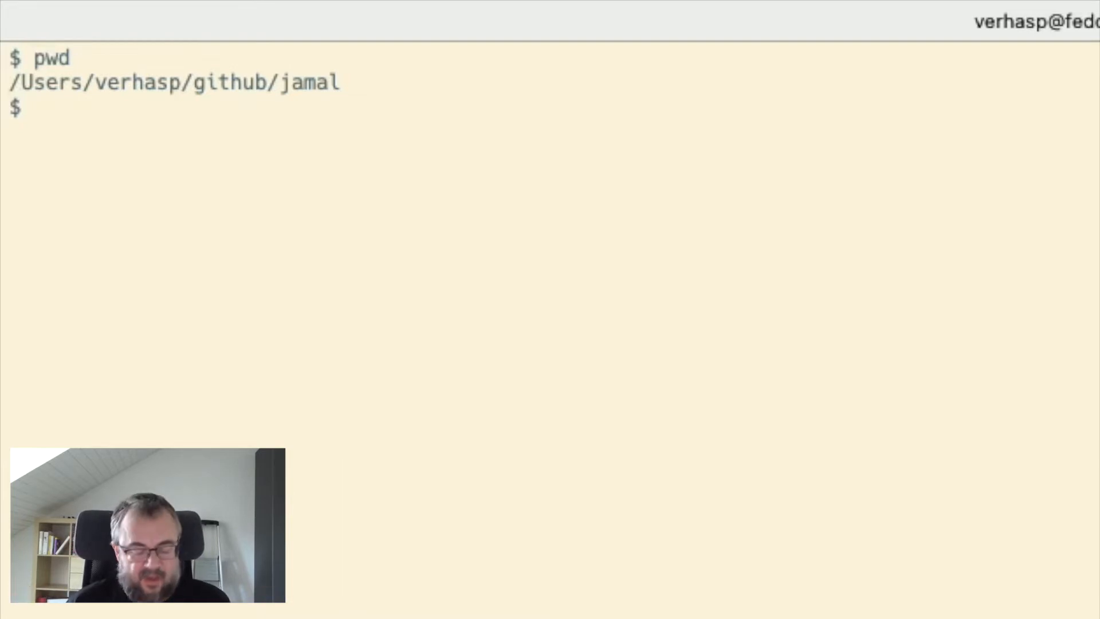
Step: List the contents of .asciidoctor/lib in long format with ls -l
text(ls)
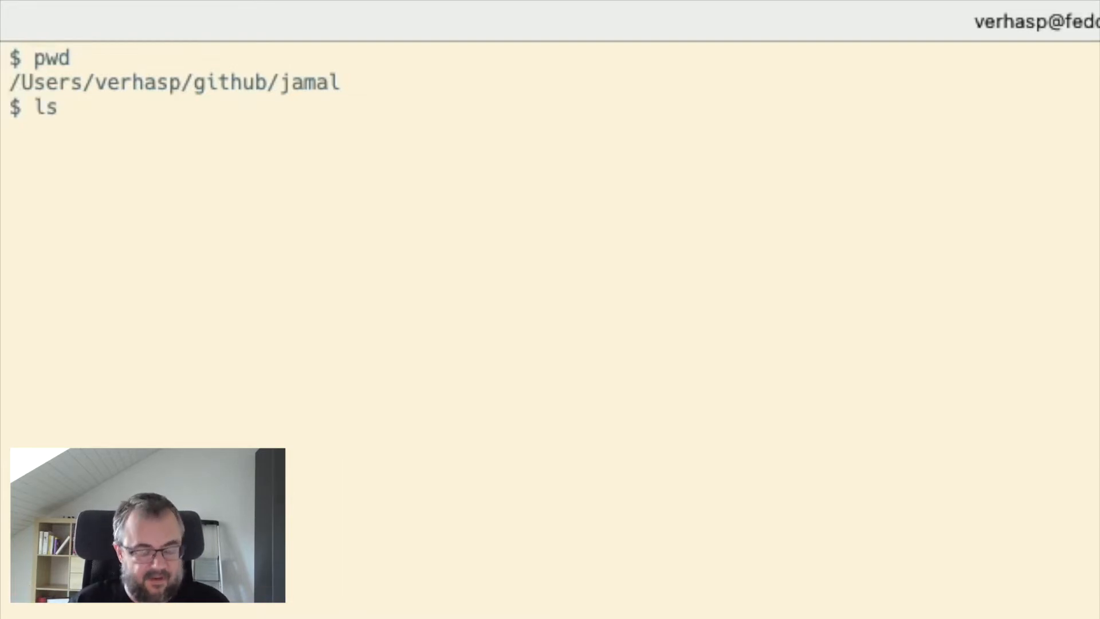
text( -l .asciid)
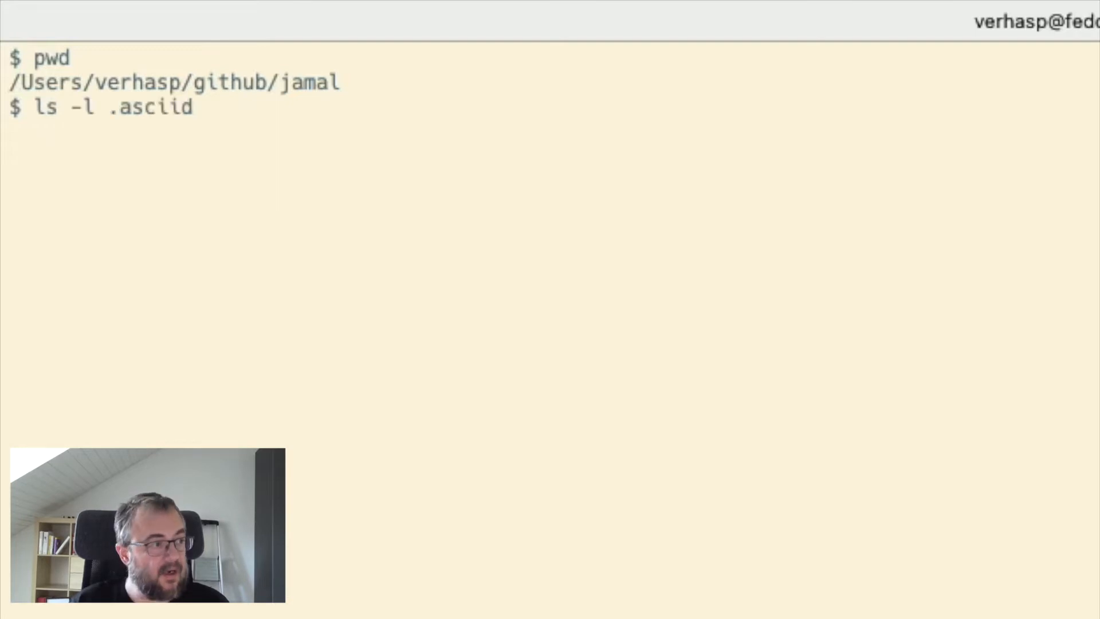
key(Tab)
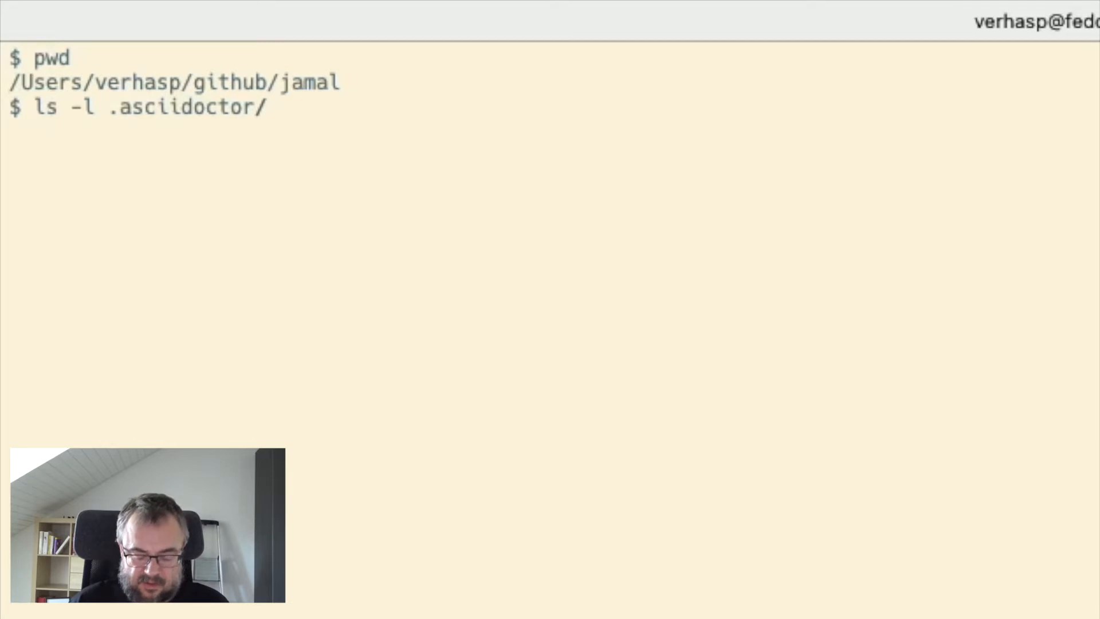
text(li)
key(Tab)
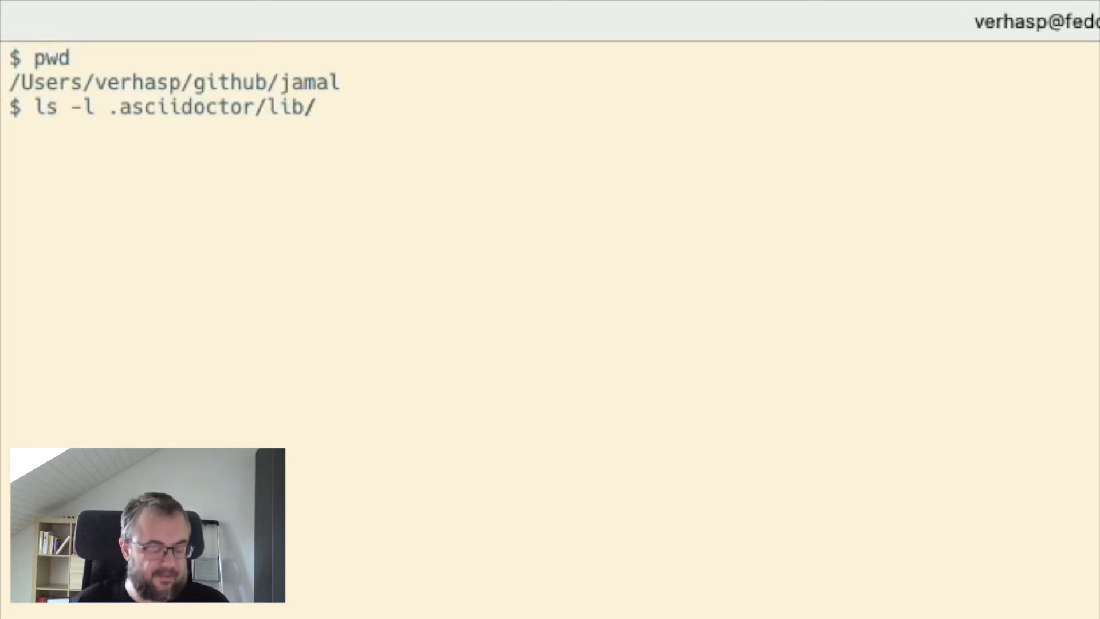
key(Return)
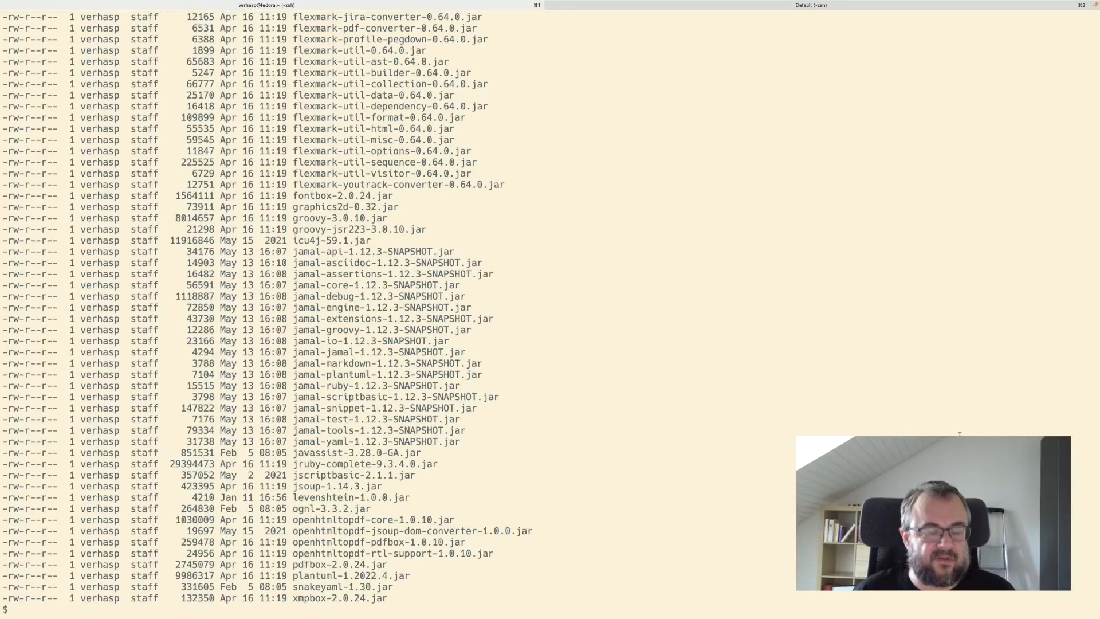
Step: Delete all files in the library folder with rm .asciidoctor/lib/* and confirm the deletion
key(Up)
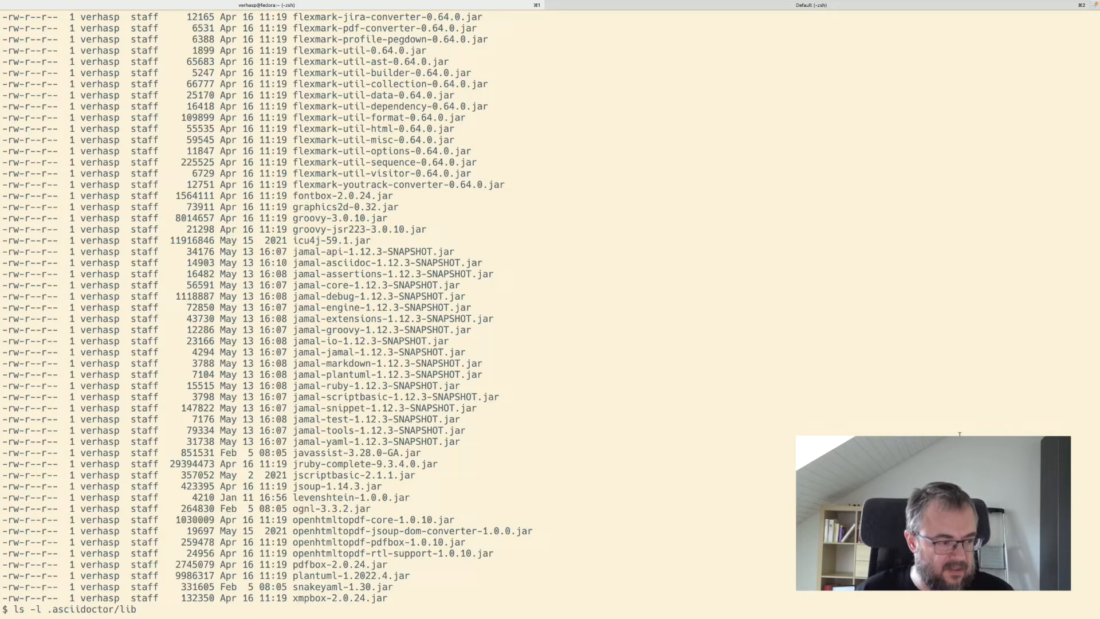
key(ctrl+a)
key(Delete)
key(Delete)
key(Delete)
key(Delete)
key(Delete)
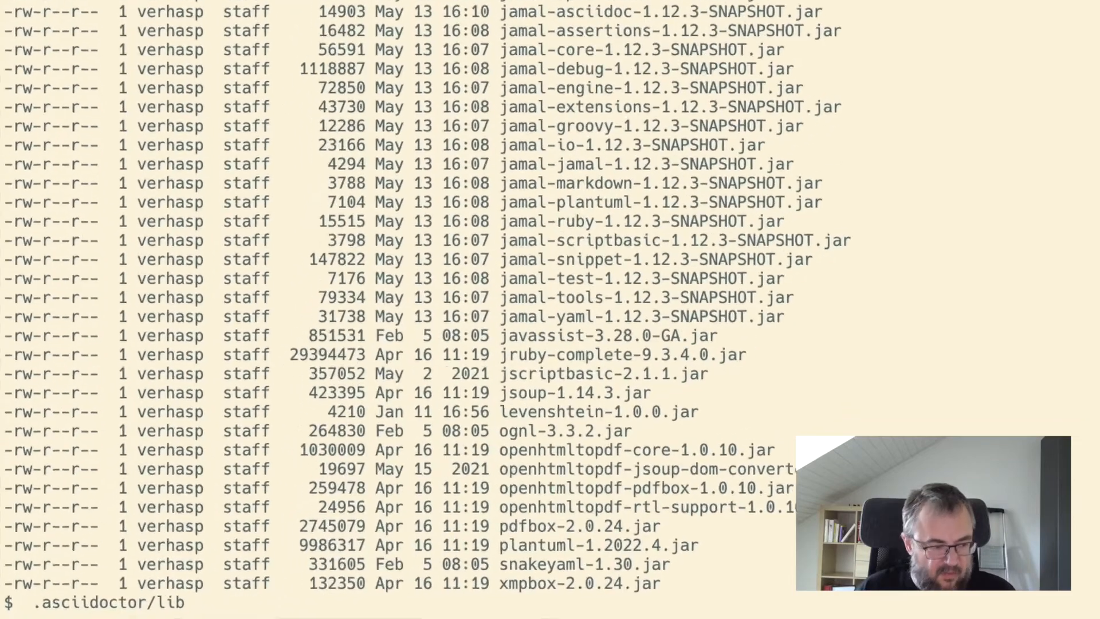
text(rm )
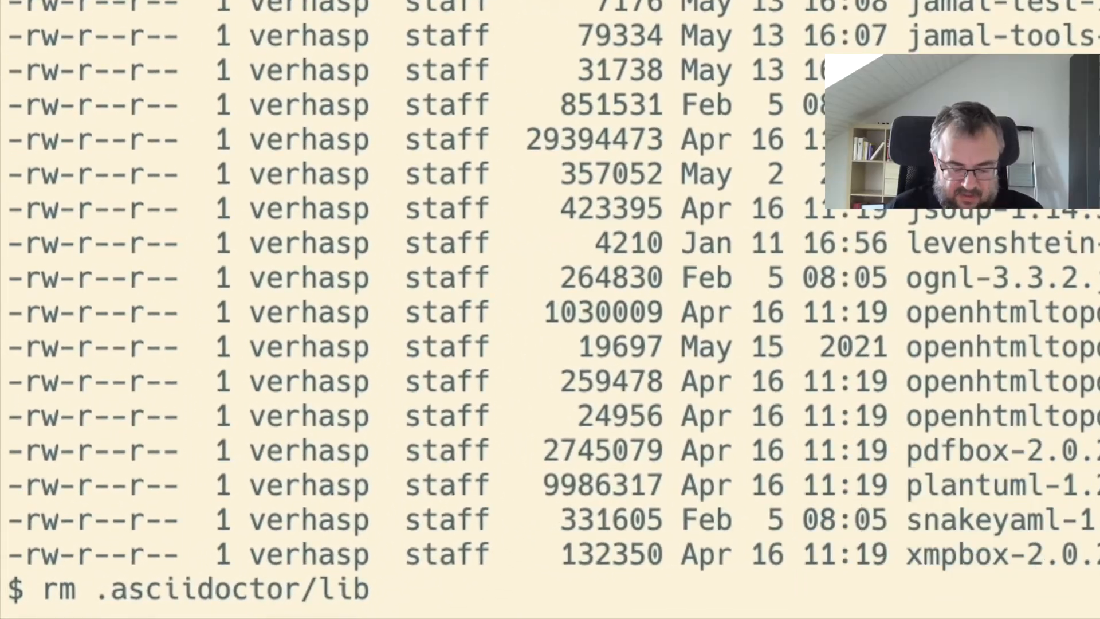
text(/)
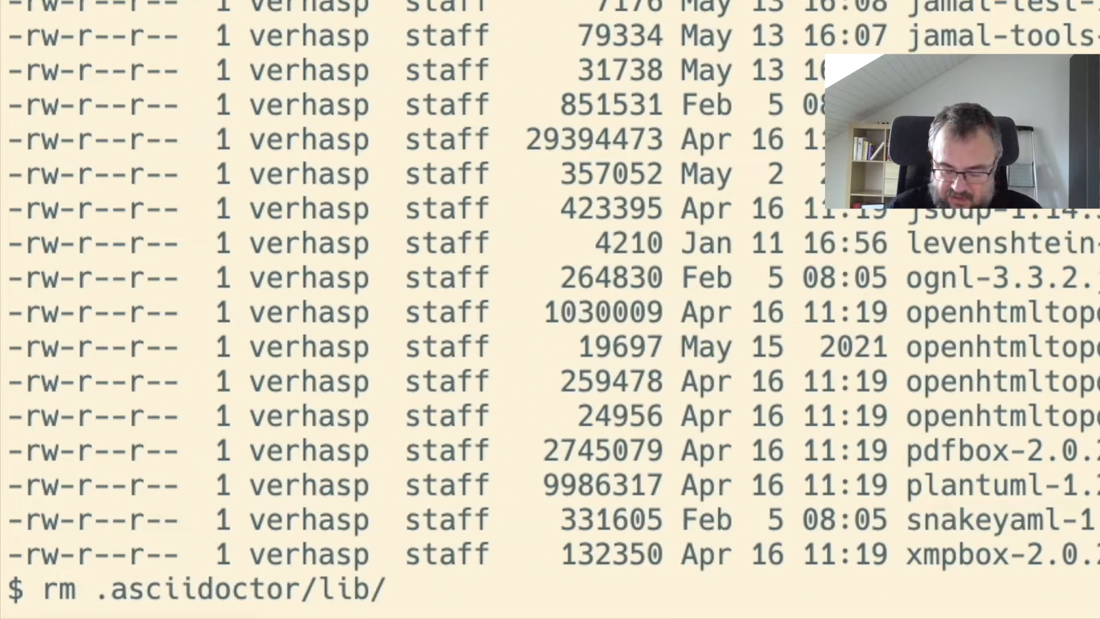
text(*)
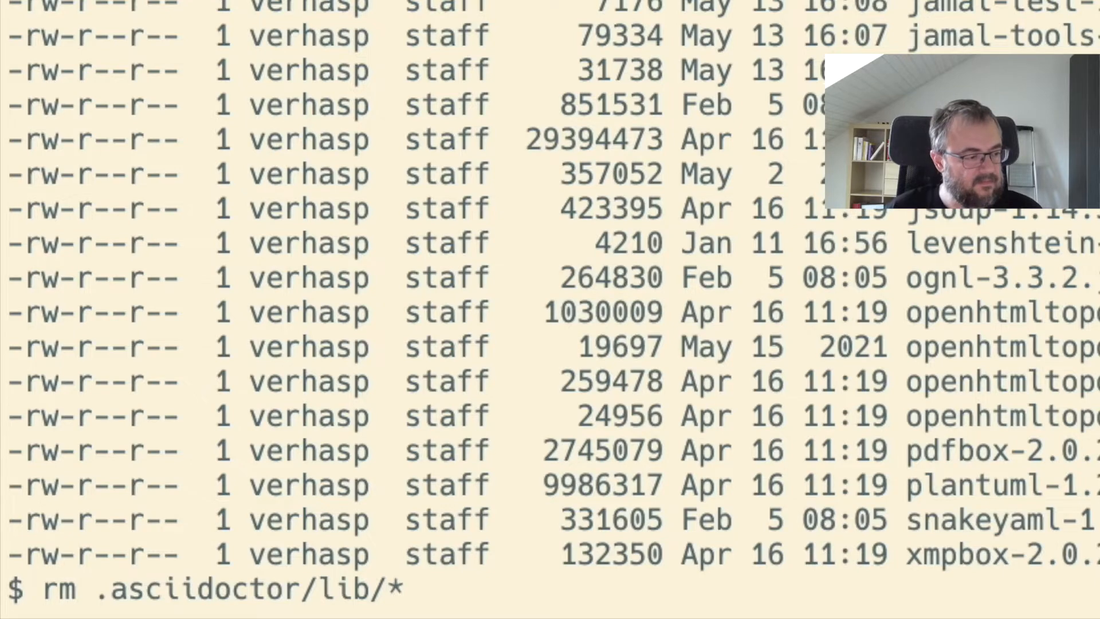
key(Return)
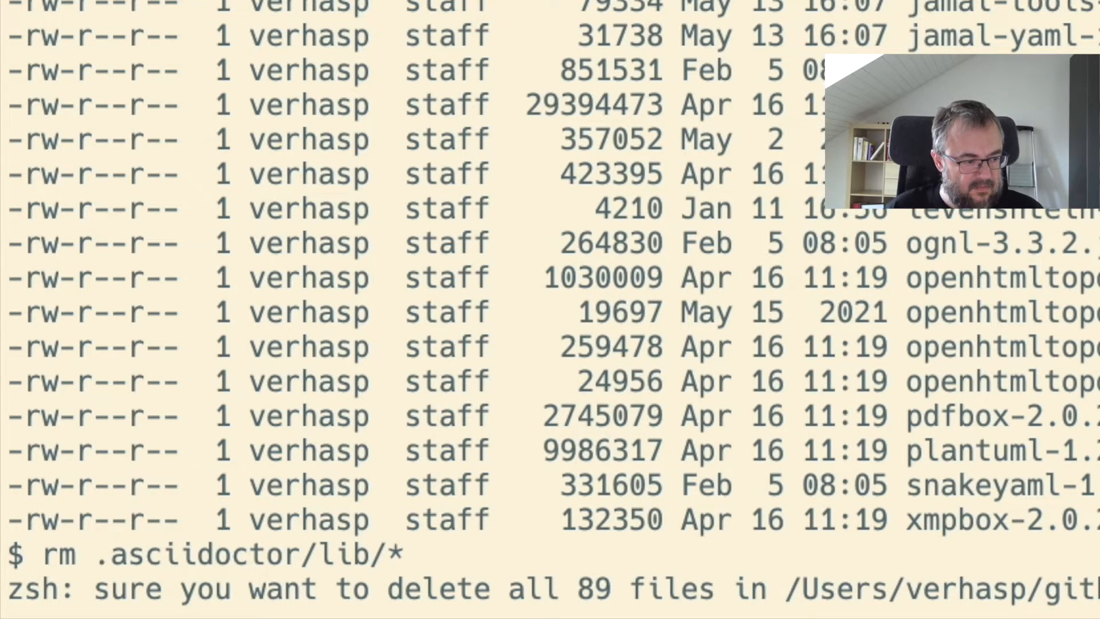
key(y)
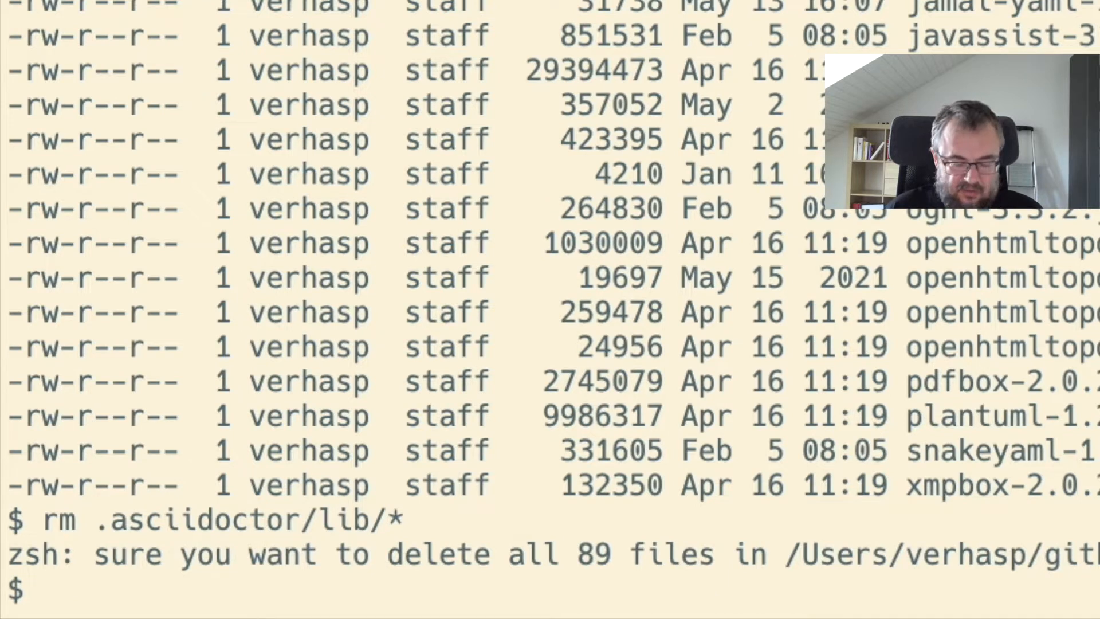
Step: Rerun the long listing of .asciidoctor/lib to check the folder after the deletion
key(Up)
key(Up)
key(Return)
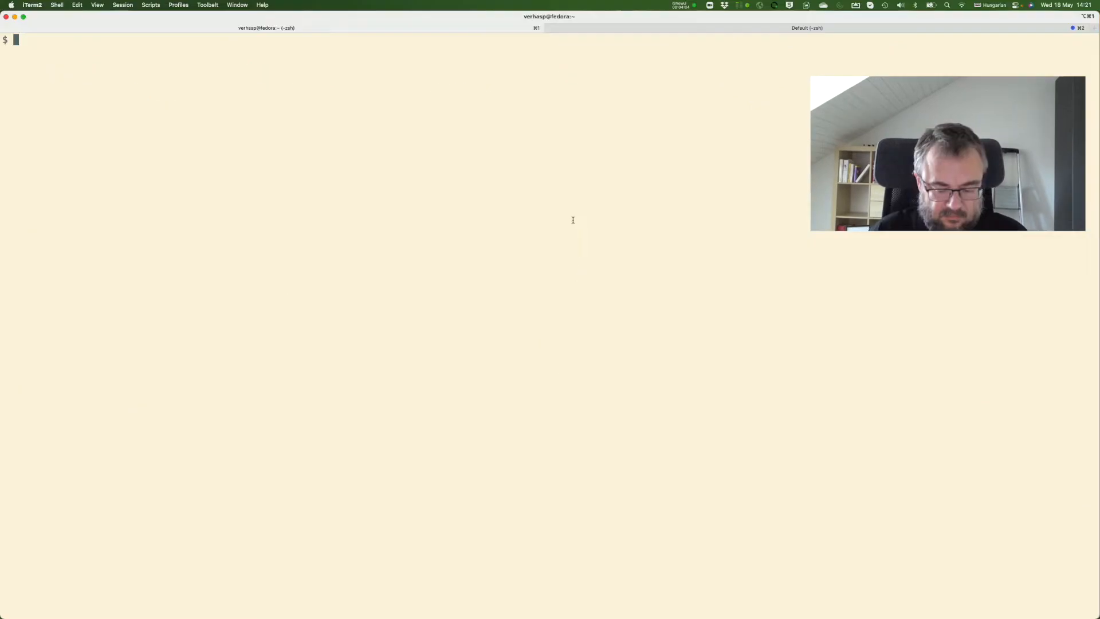
Step: List the files in the jamal project root with ls and clear the terminal
text(ls)
key(Return)
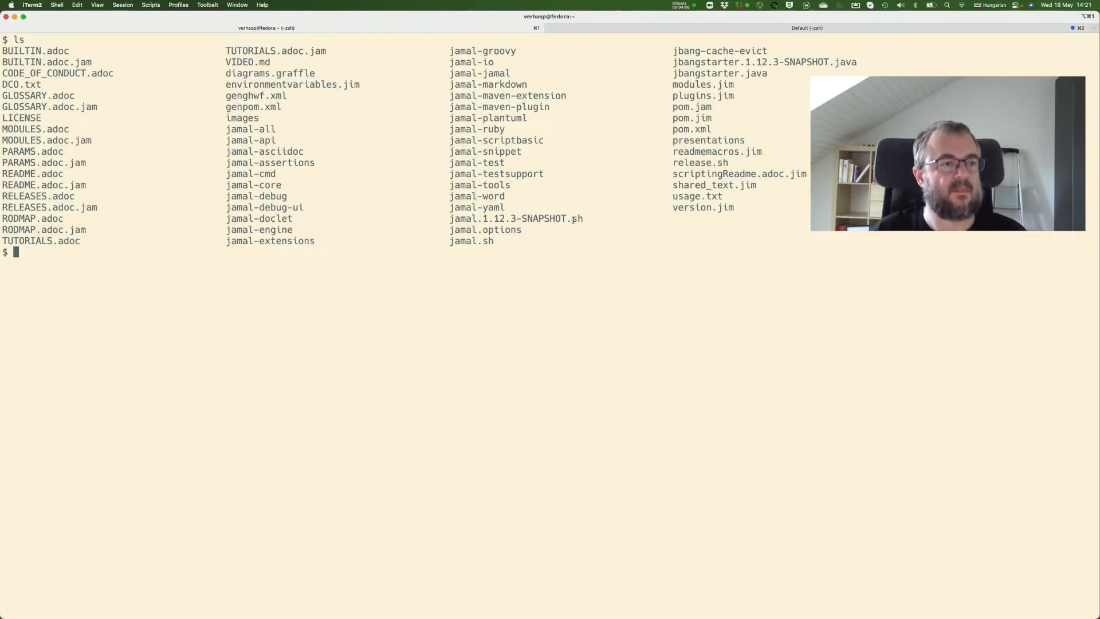
key(ctrl+l)
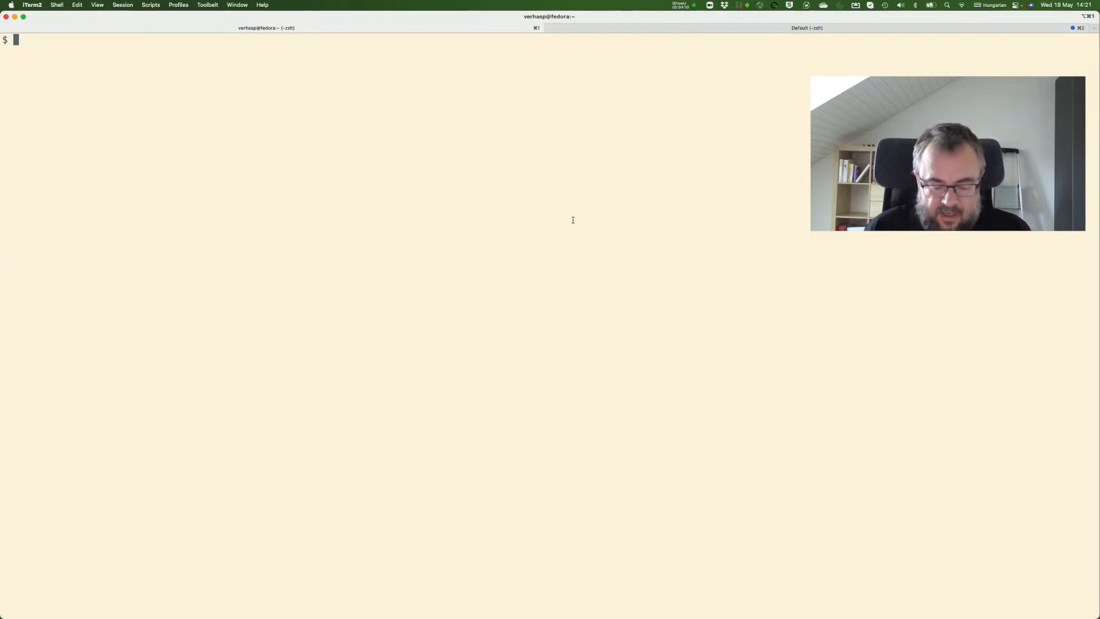
Step: Change the working directory to .asciidoctor/lib
text(cd)
key(BackSpace)
key(BackSpace)
text(cd )
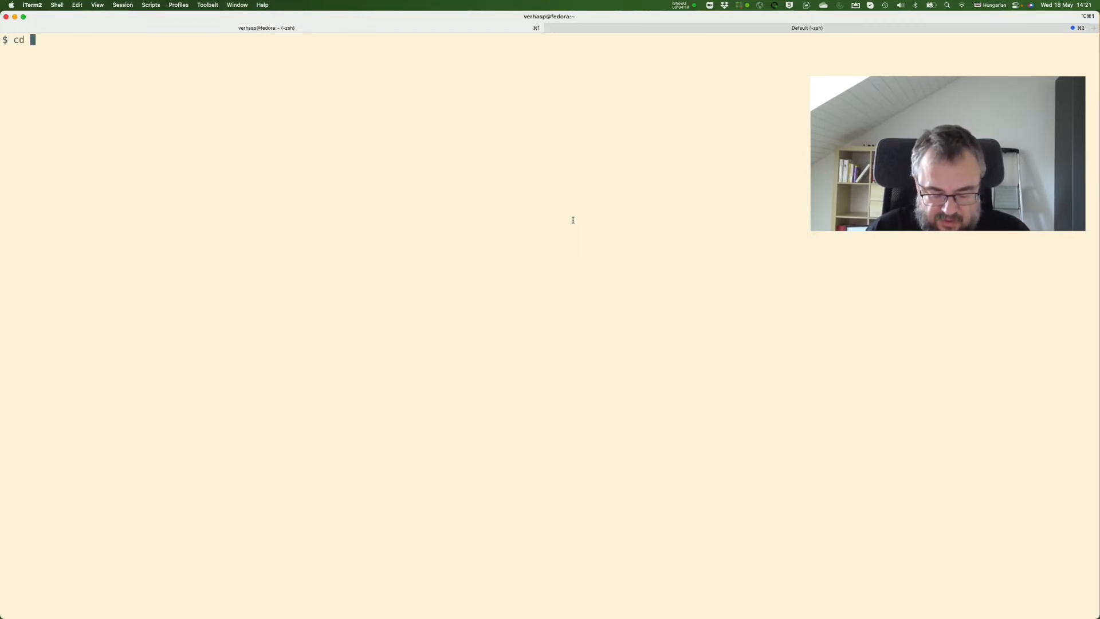
text(.s)
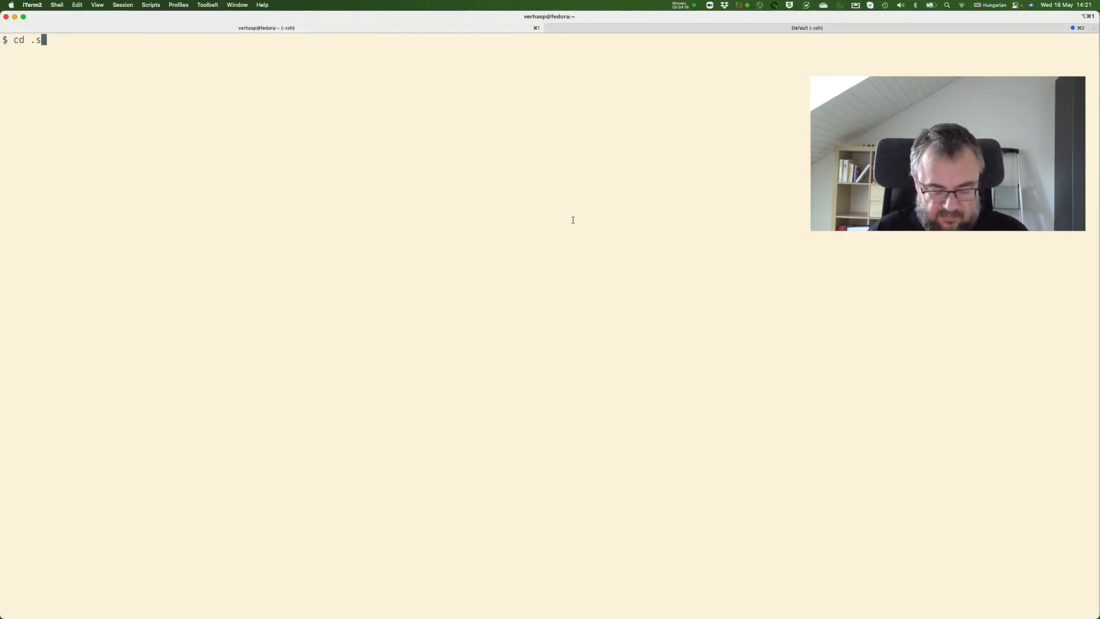
key(BackSpace)
text(ascid)
key(Tab)
key(BackSpace)
text(i)
key(Tab)
text(li)
key(Tab)
key(Return)
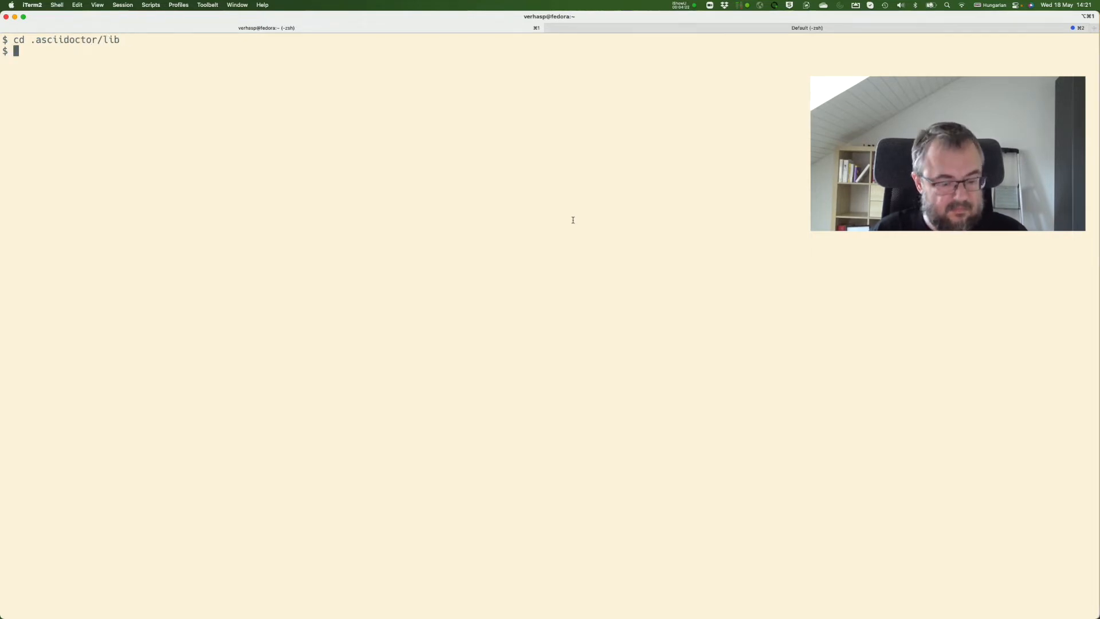
Step: Unzip ~/Downloads/jamal-asciidoc-1.12.2-jamal-asciidoc-distribution.zip into the current folder and list the extracted files with ls -l
text(unzip )
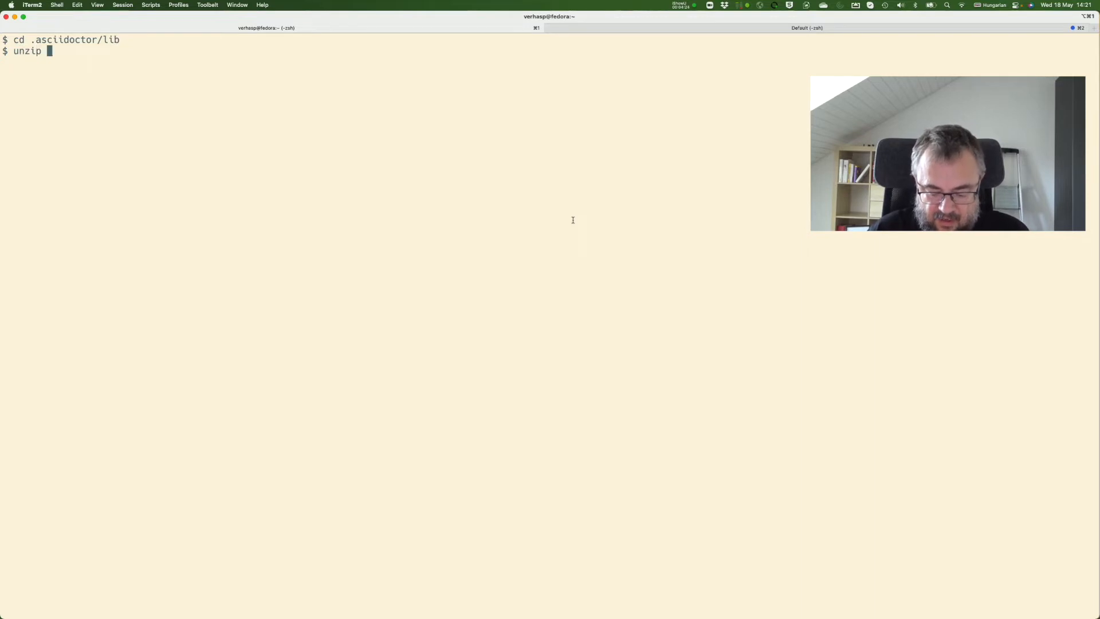
text(~)
text(/Dow)
text(nn)
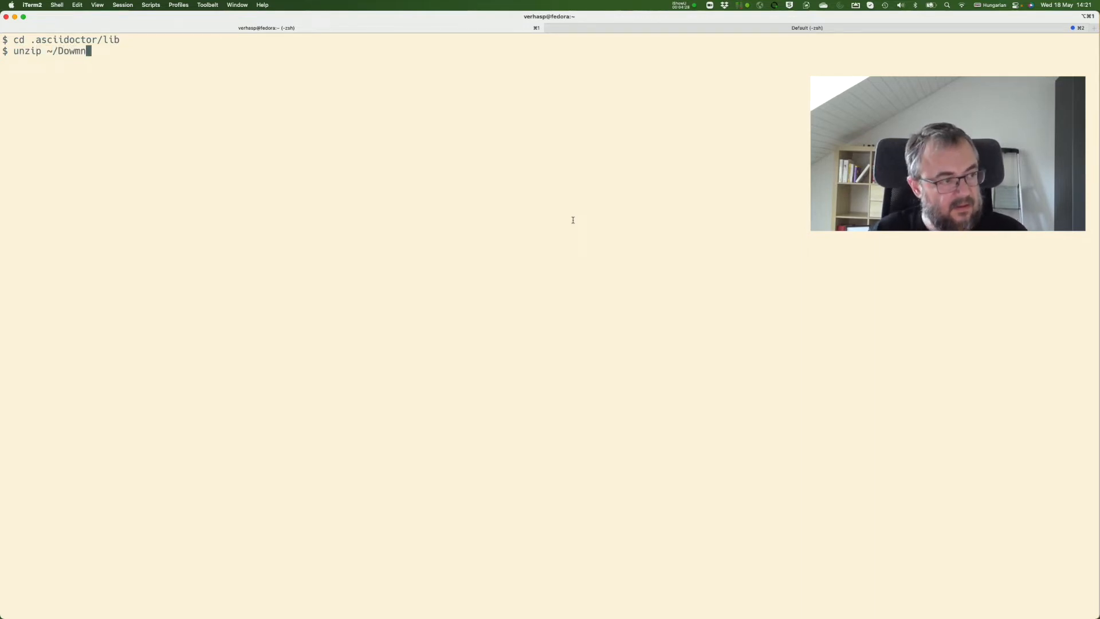
key(BackSpace)
key(BackSpace)
text(n)
key(Tab)
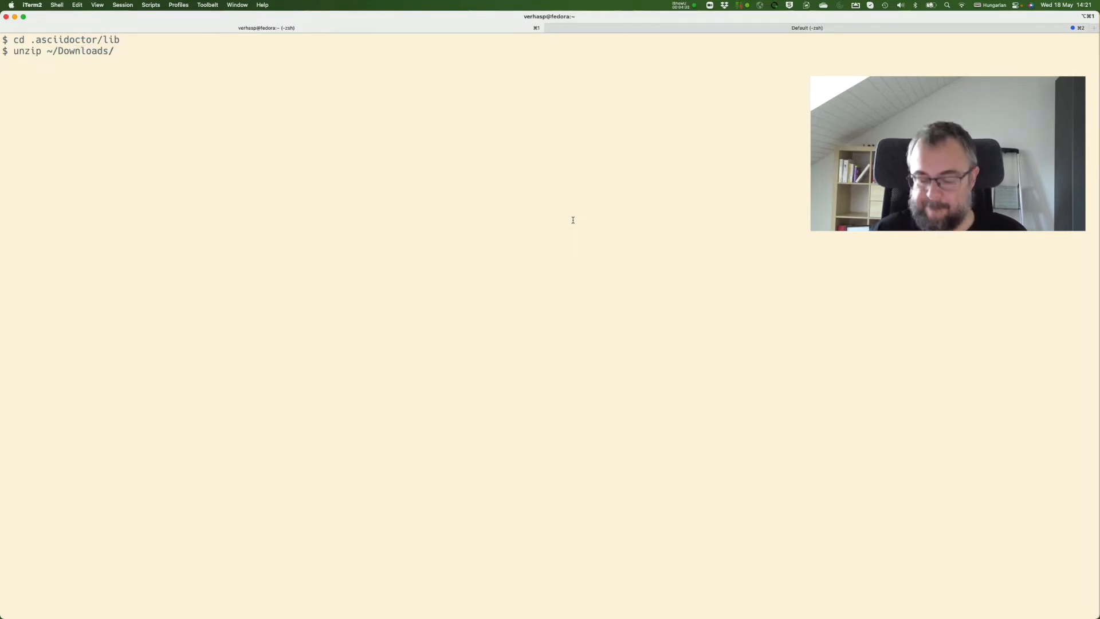
text(jamal)
key(Tab)
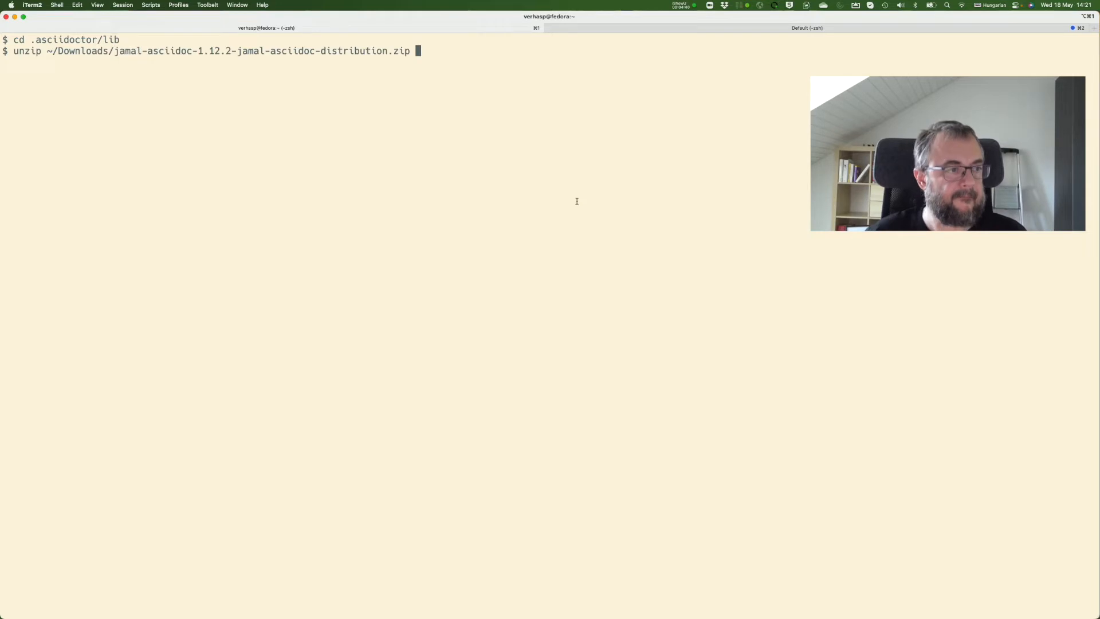
key(Return)
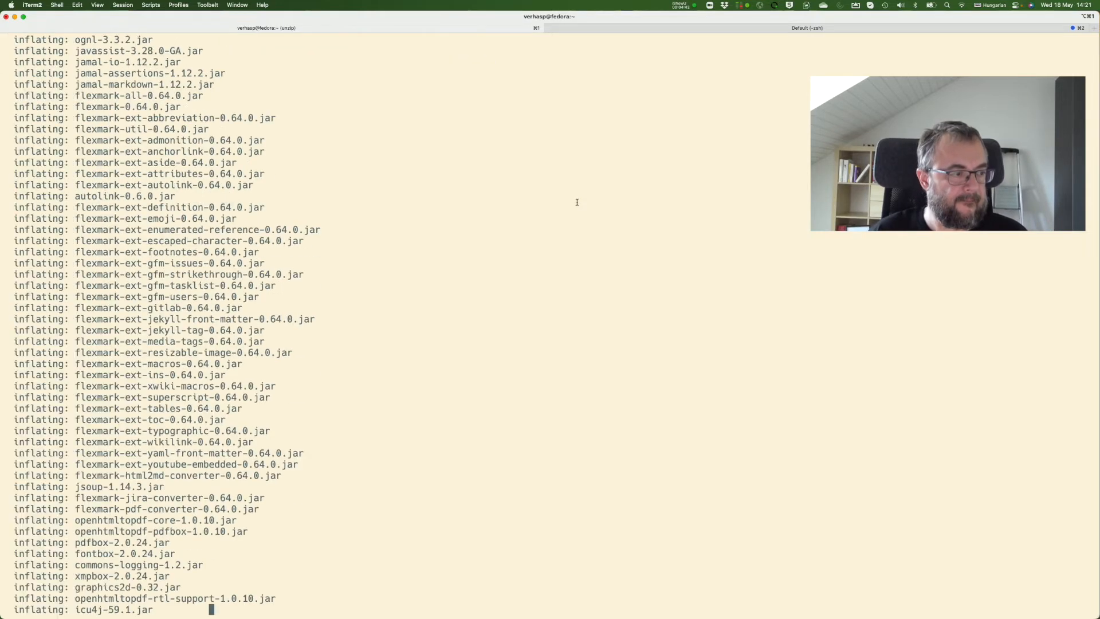
text(ls -l)
key(Return)
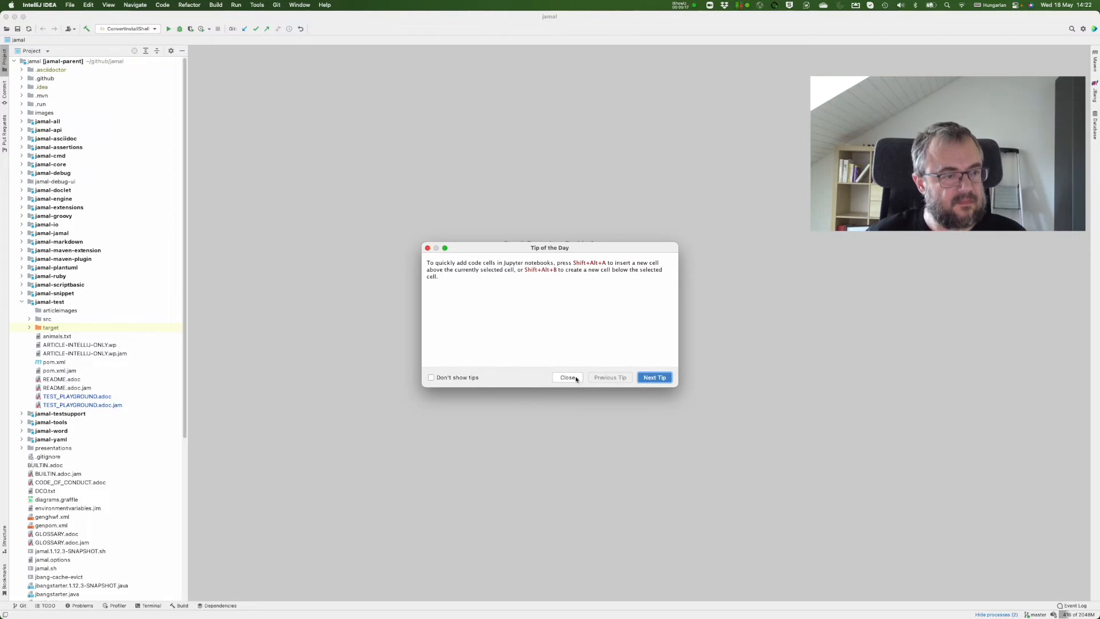
Step: In IntelliJ IDEA, dismiss the Tip of the Day and check the AsciiDoc plugin among the installed plugins, closing the preferences when done
click(577, 377)
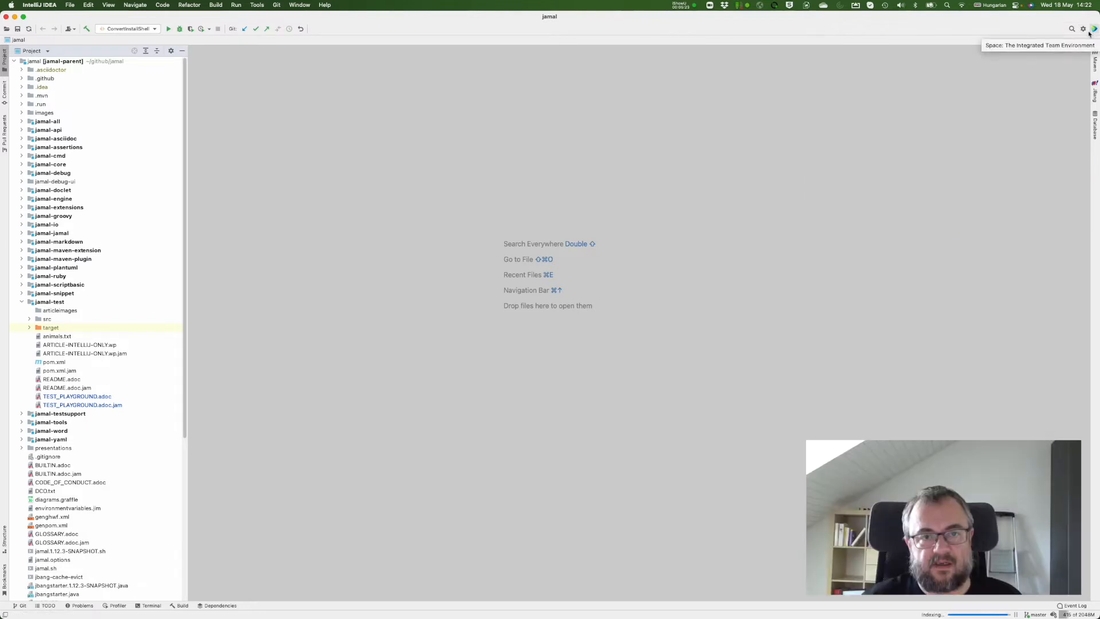
click(1085, 30)
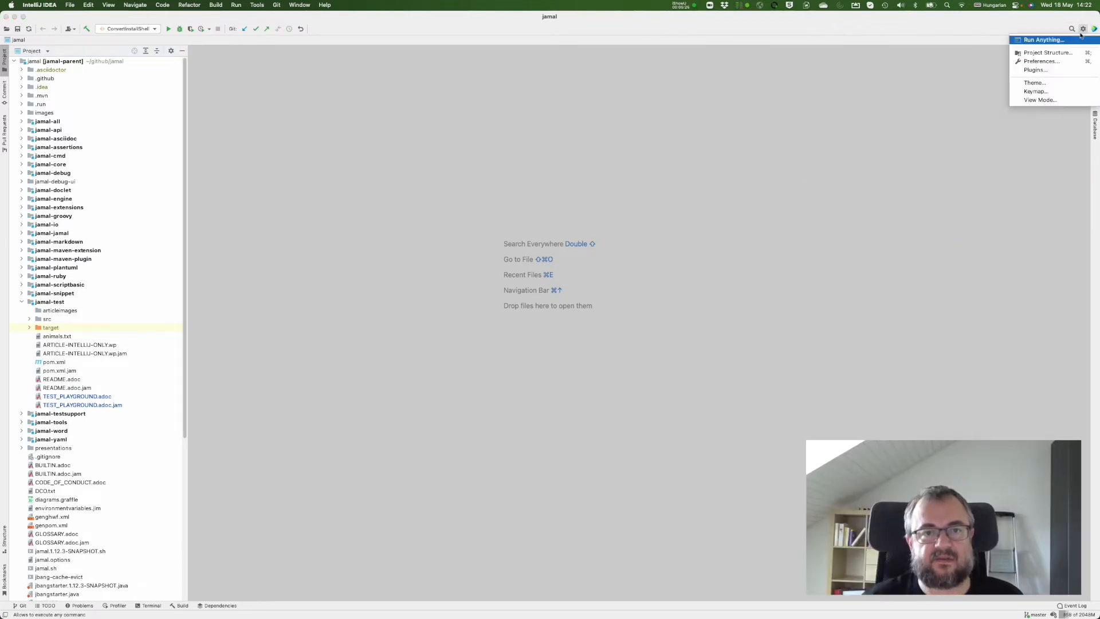
click(1041, 70)
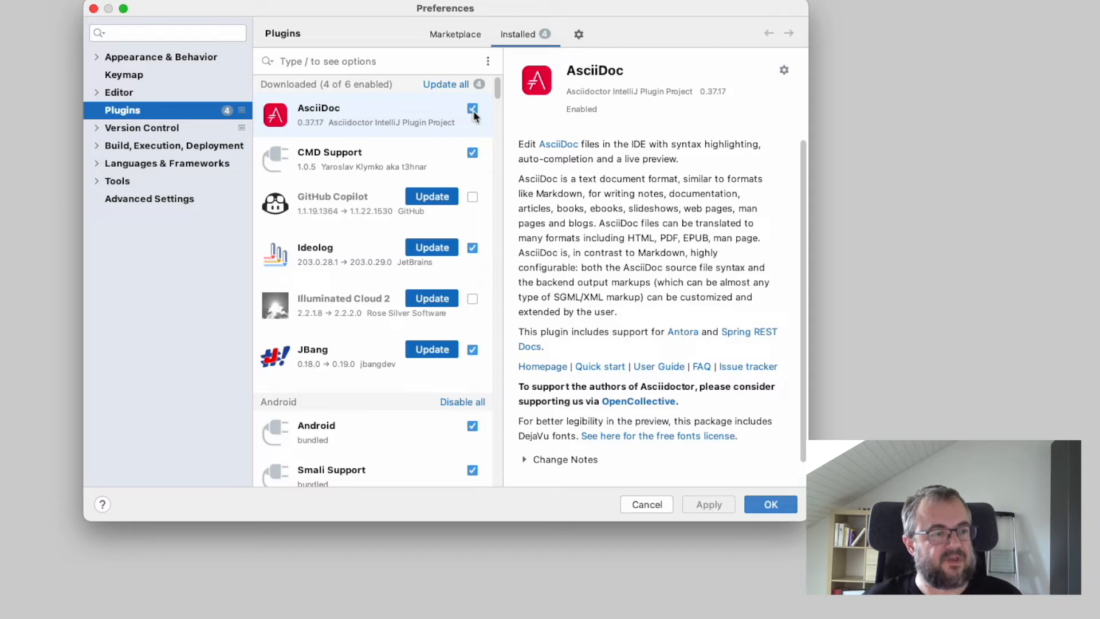
click(773, 505)
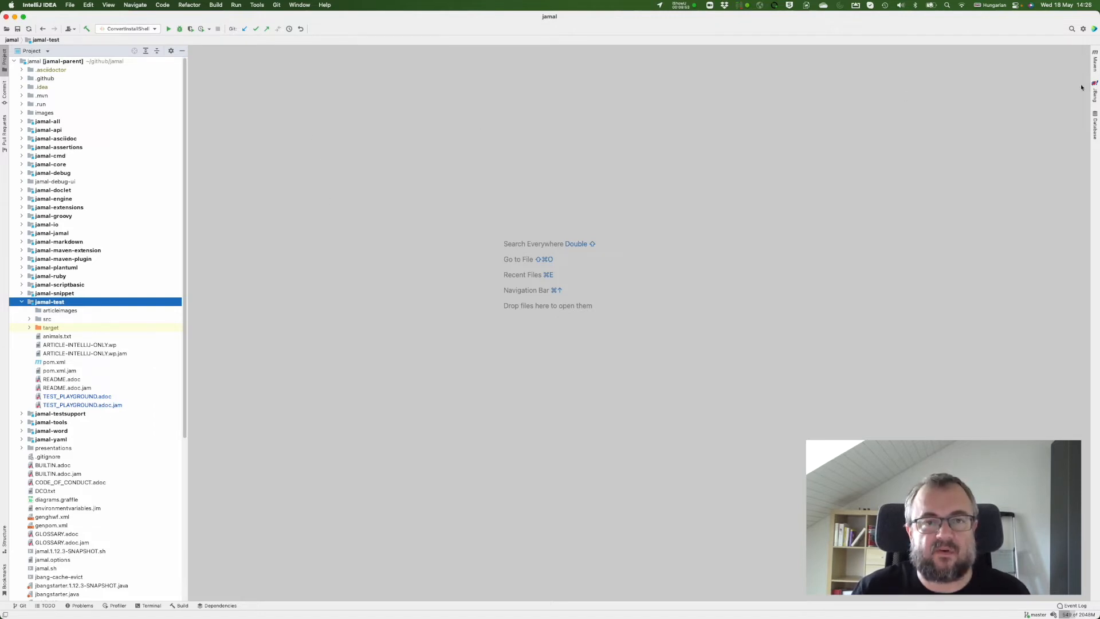
Step: Open the editor's File Types preferences and show the file name patterns registered for AsciiDoc files
click(1083, 28)
click(1061, 42)
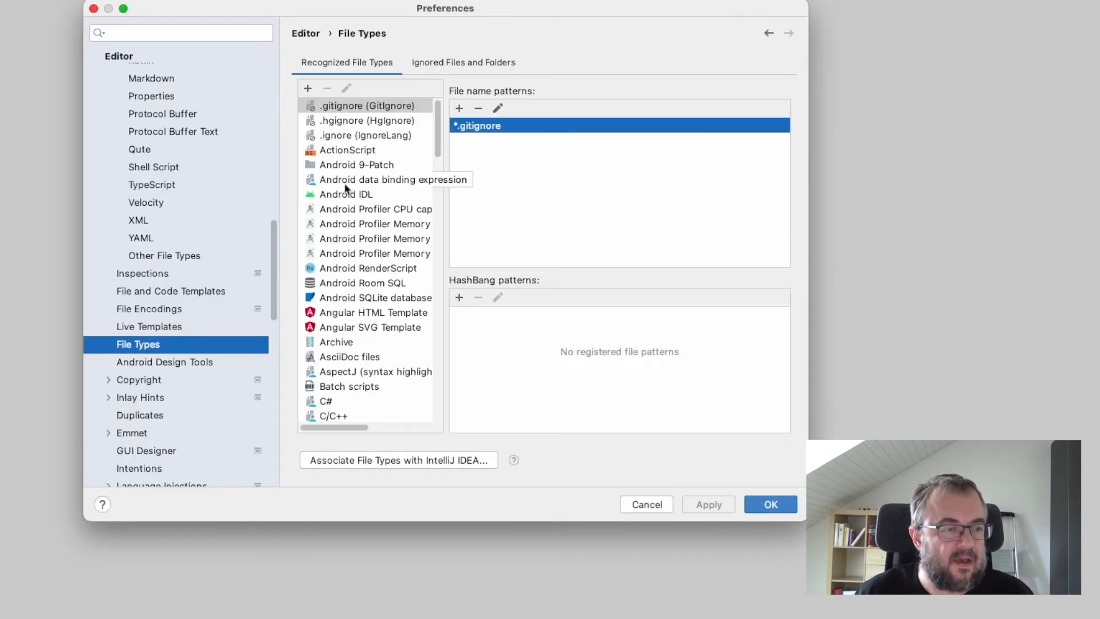
scroll(352, 289, down, 1)
scroll(350, 289, down, 2)
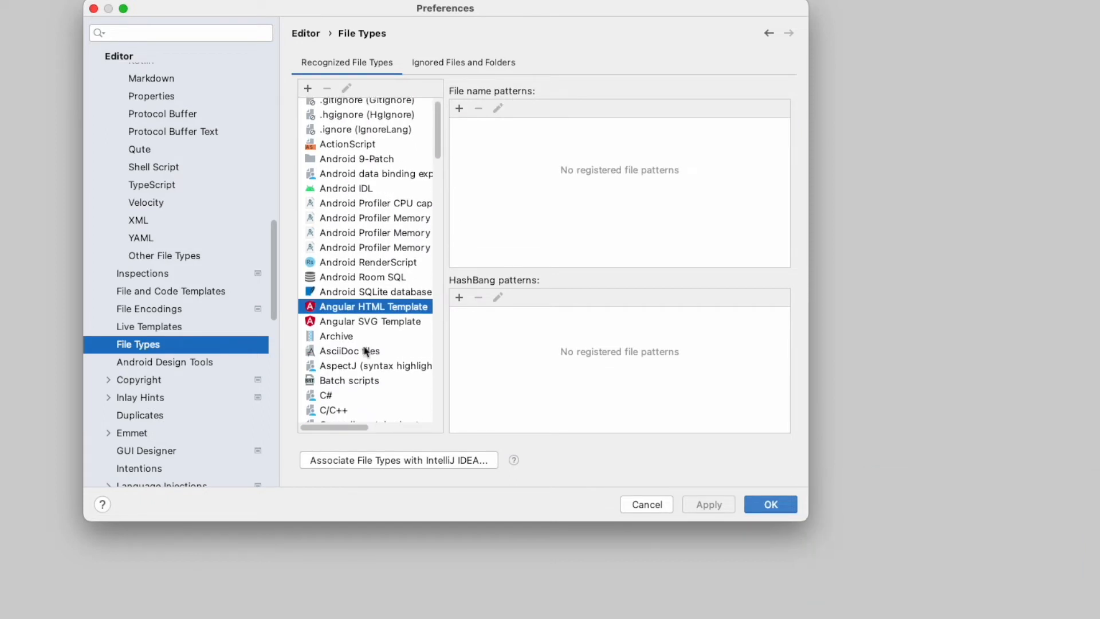
click(366, 350)
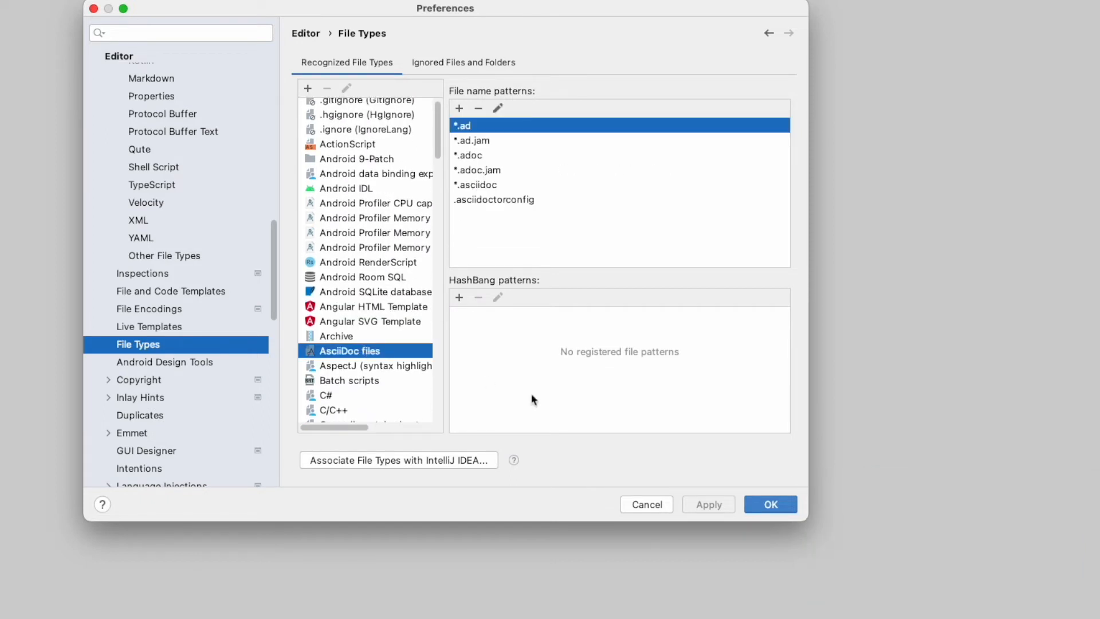
Step: Examine the *.ad.jam and *.adoc.jam patterns, opening the *.adoc.jam wildcard for editing and accepting it as is
click(476, 141)
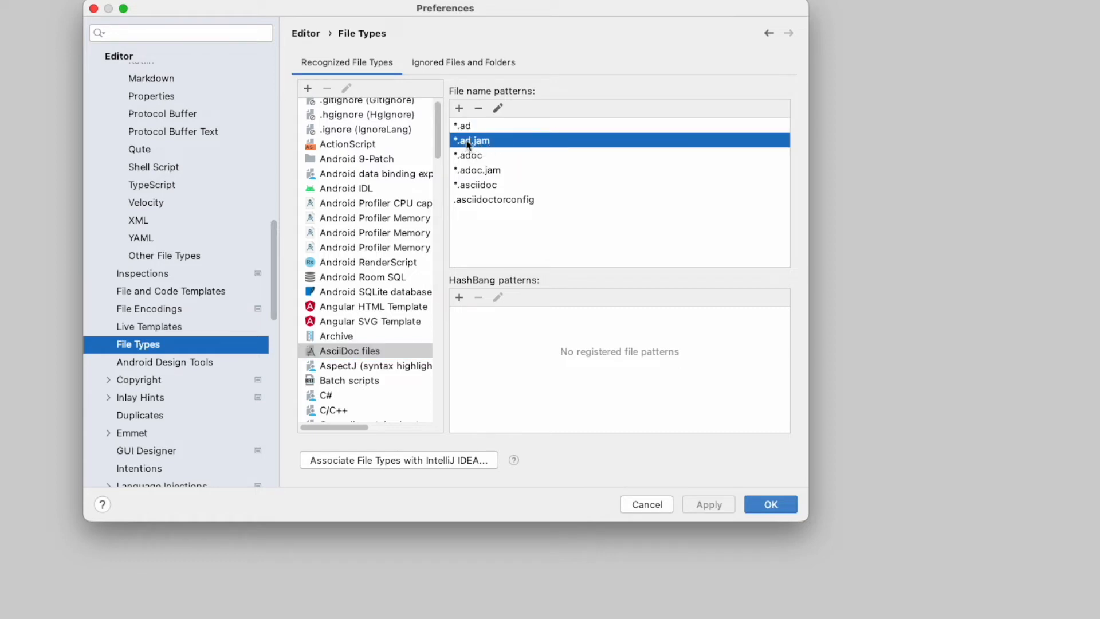
click(486, 171)
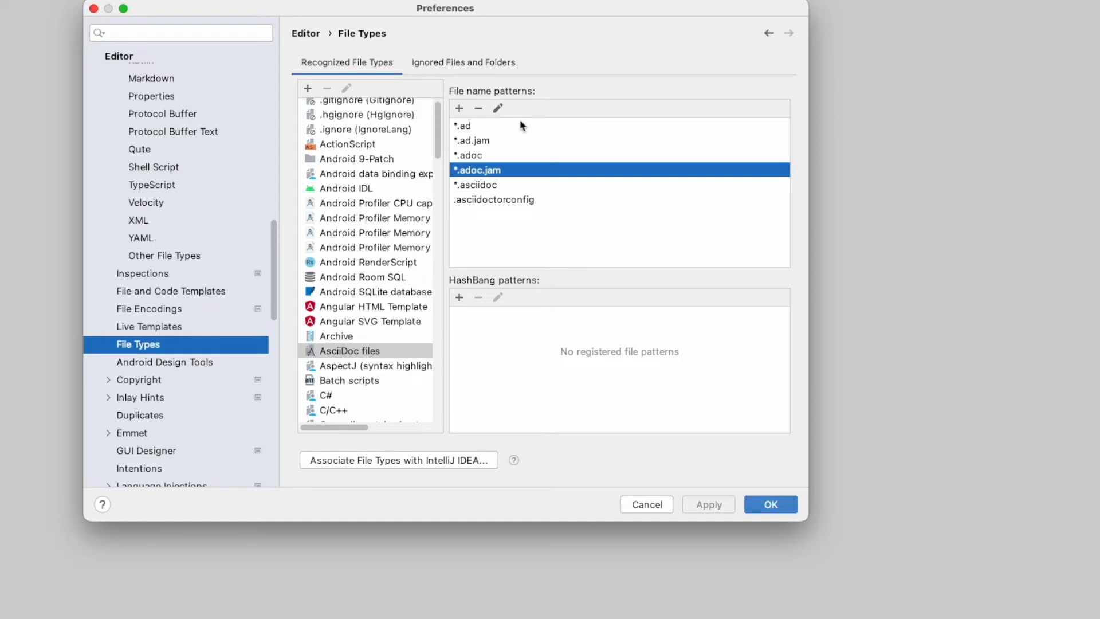
click(498, 108)
click(557, 253)
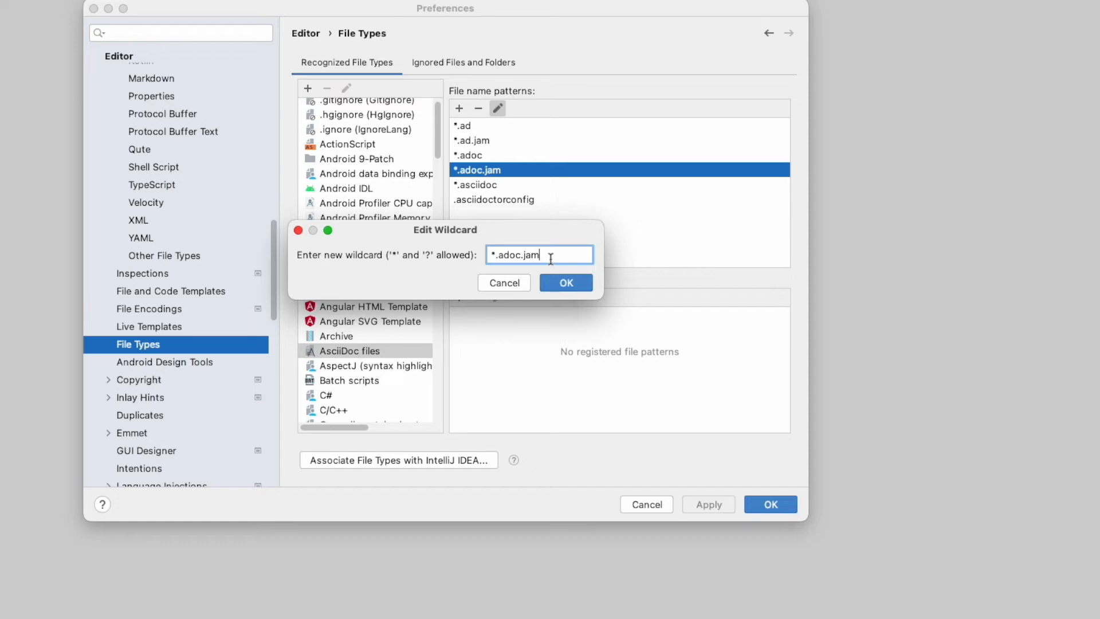
click(567, 282)
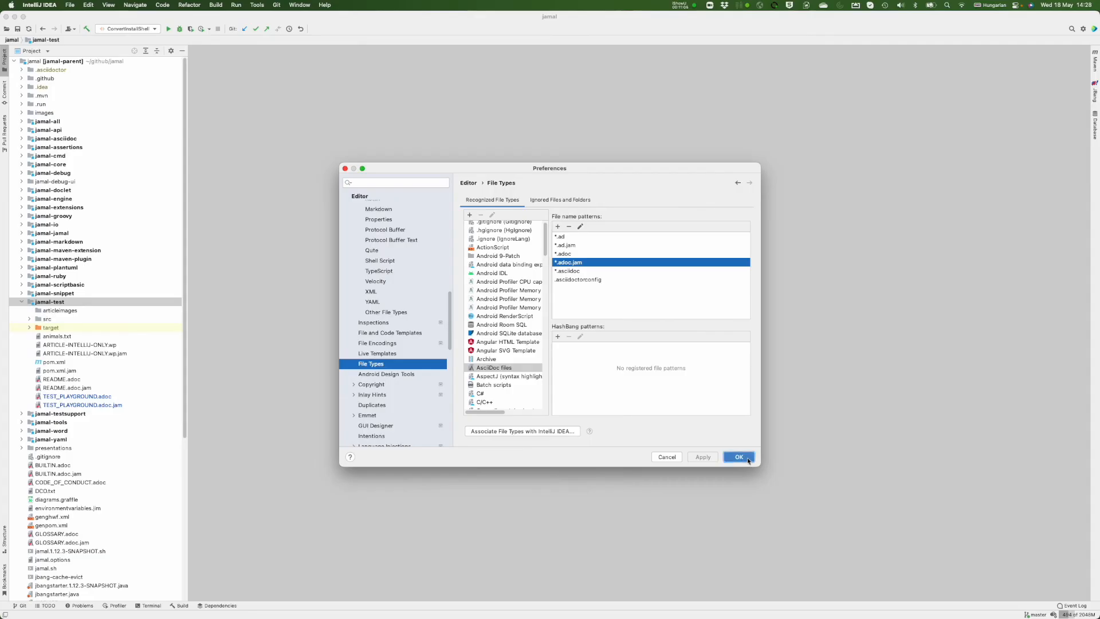
Step: Accept the file type preferences, open TEST_PLAYGROUND.adoc.jam from the project tree and enter "= Title" as its heading line
click(771, 504)
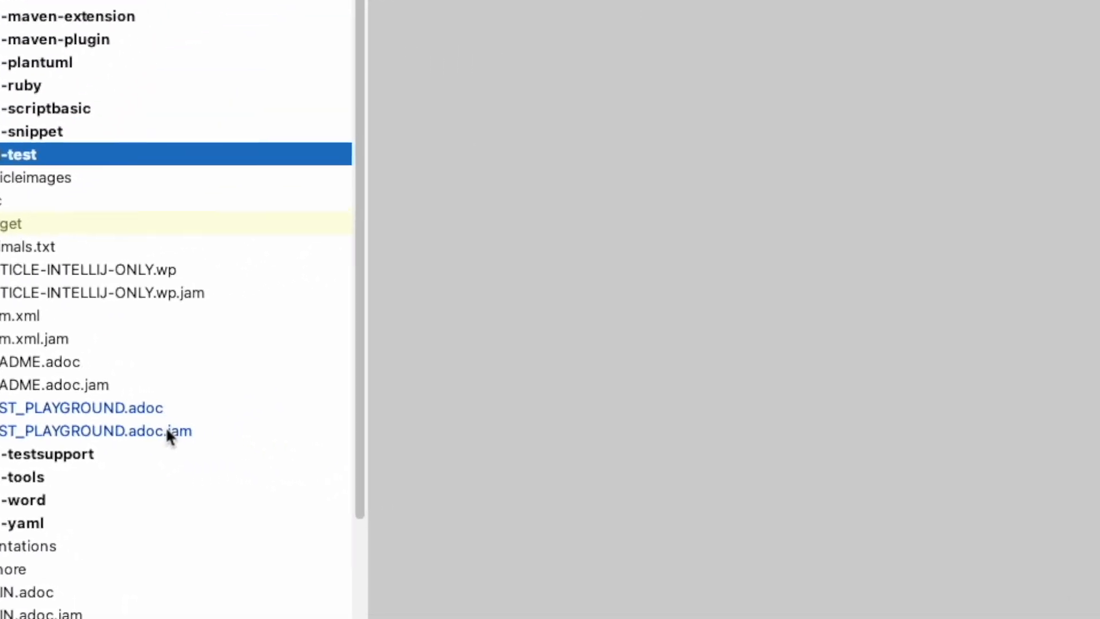
double_click(167, 431)
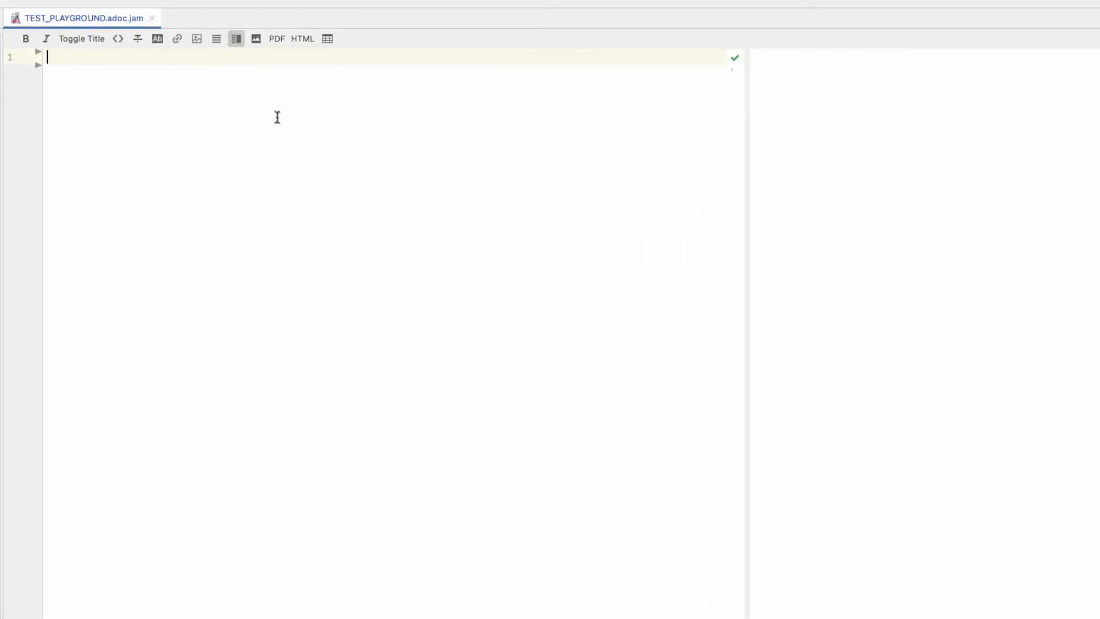
text(= Title)
key(Return)
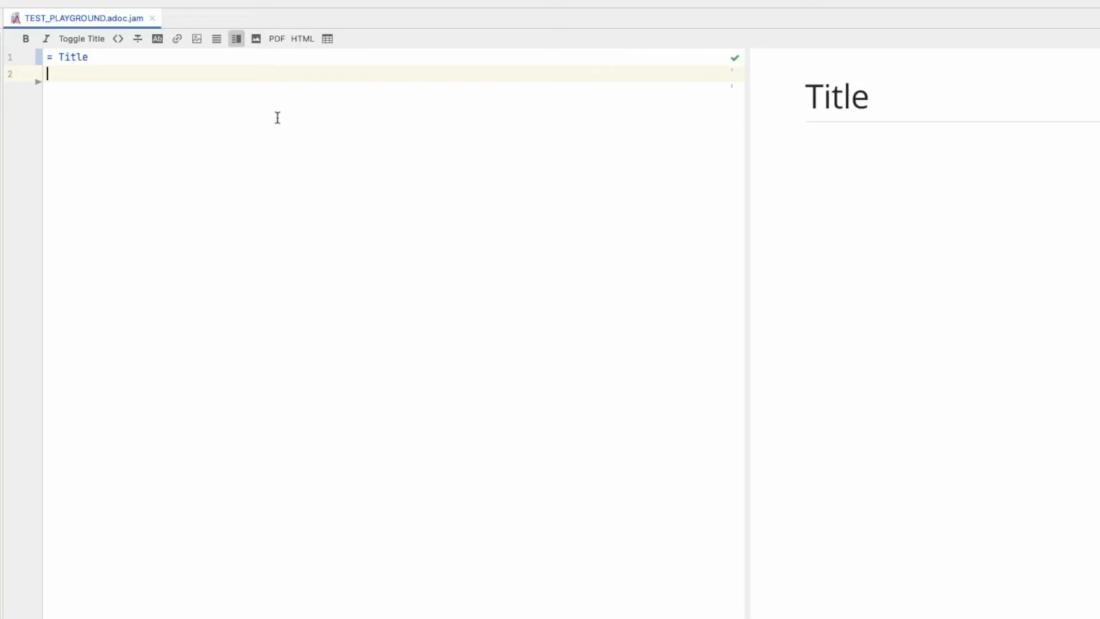
text({@)
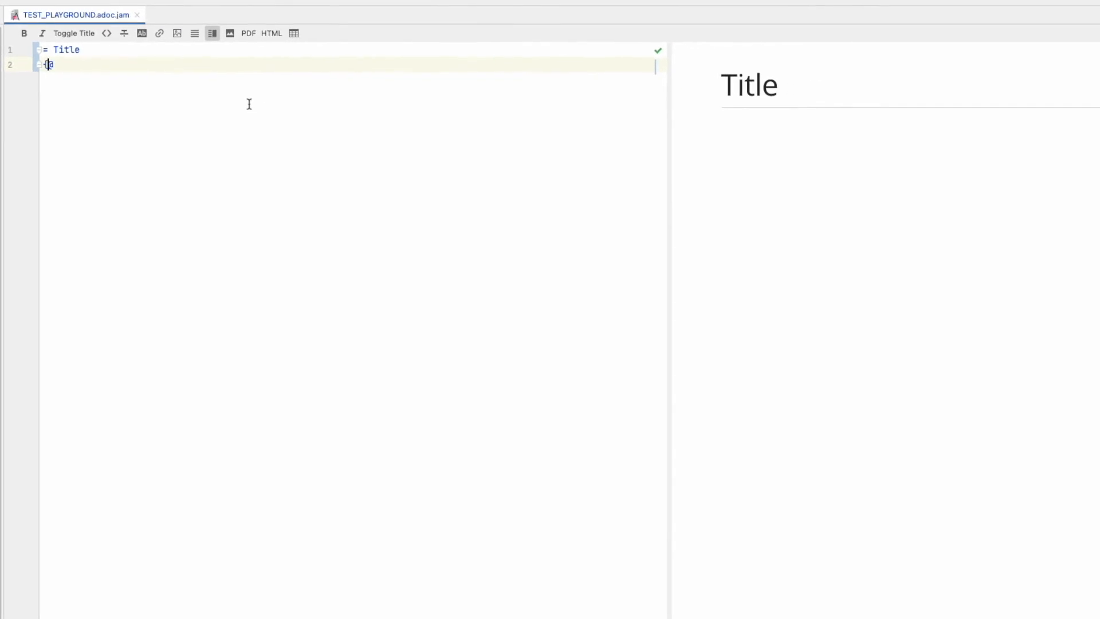
text(%)
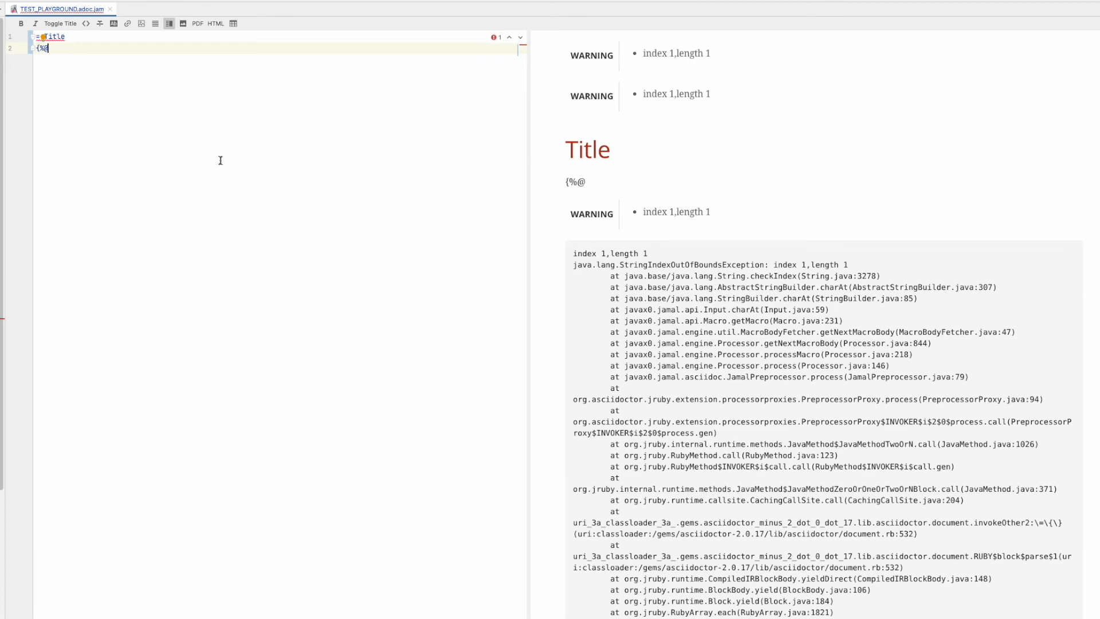
key(shift+Home)
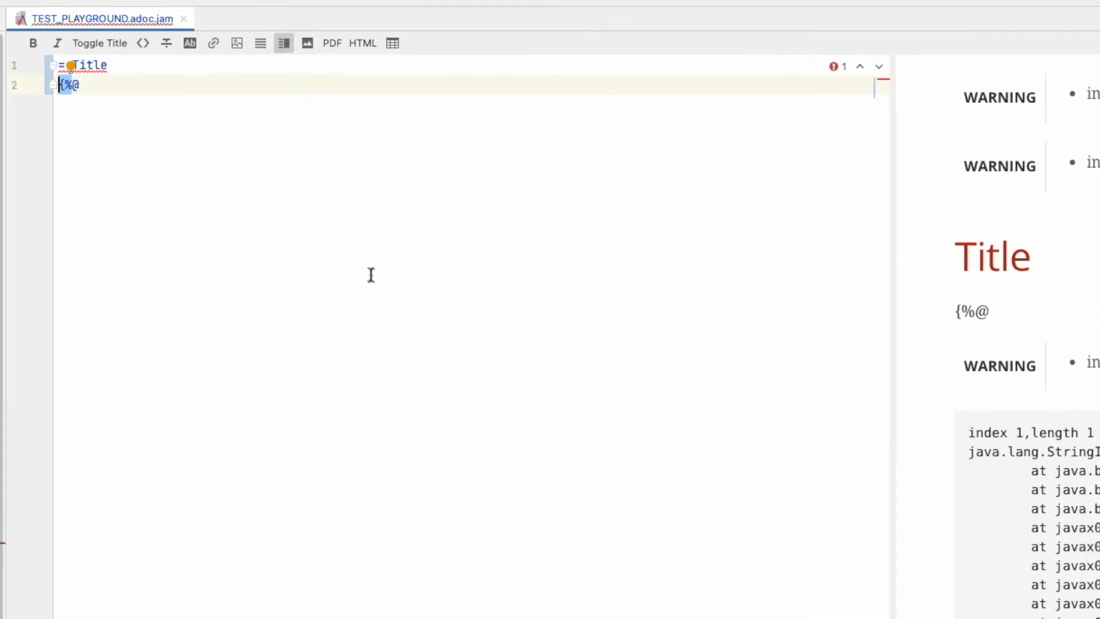
key(Right)
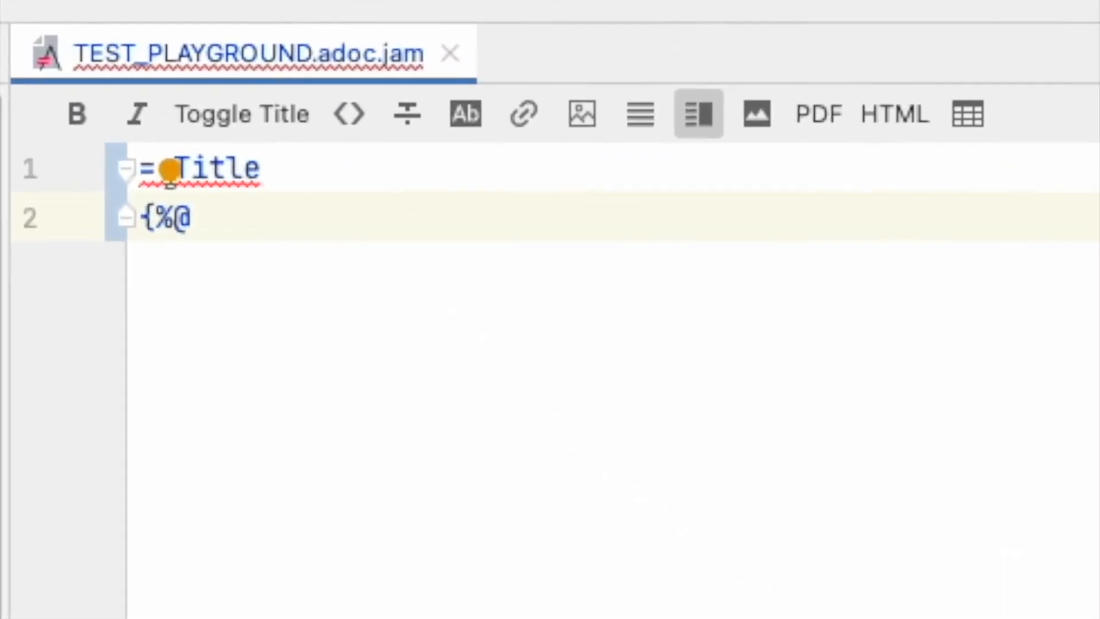
key(Right)
key(Right)
text(define A=13)
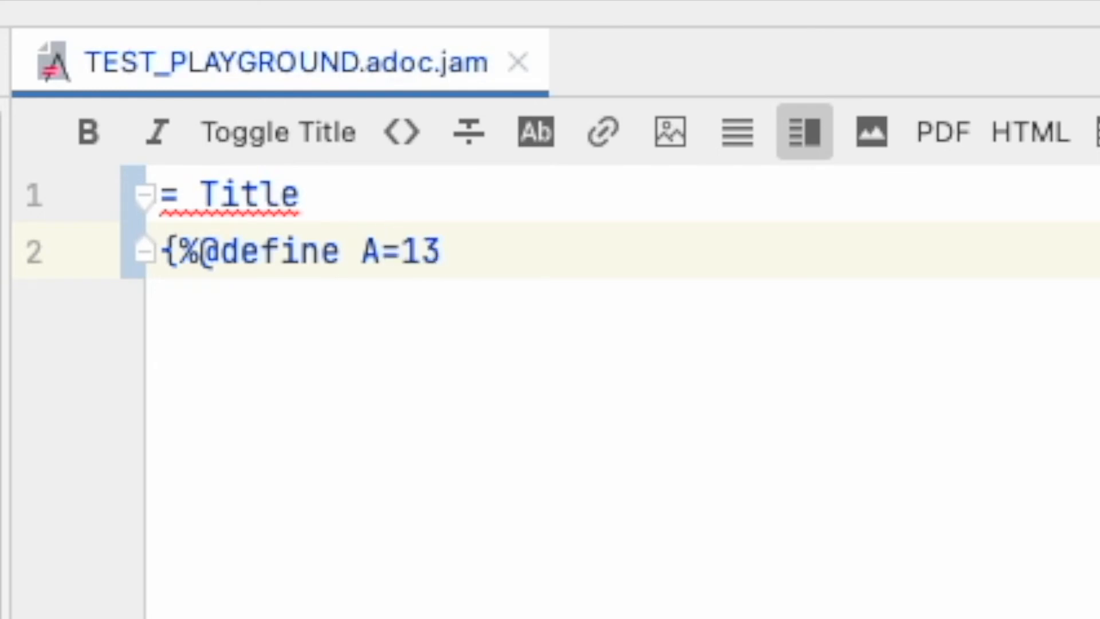
text(%)
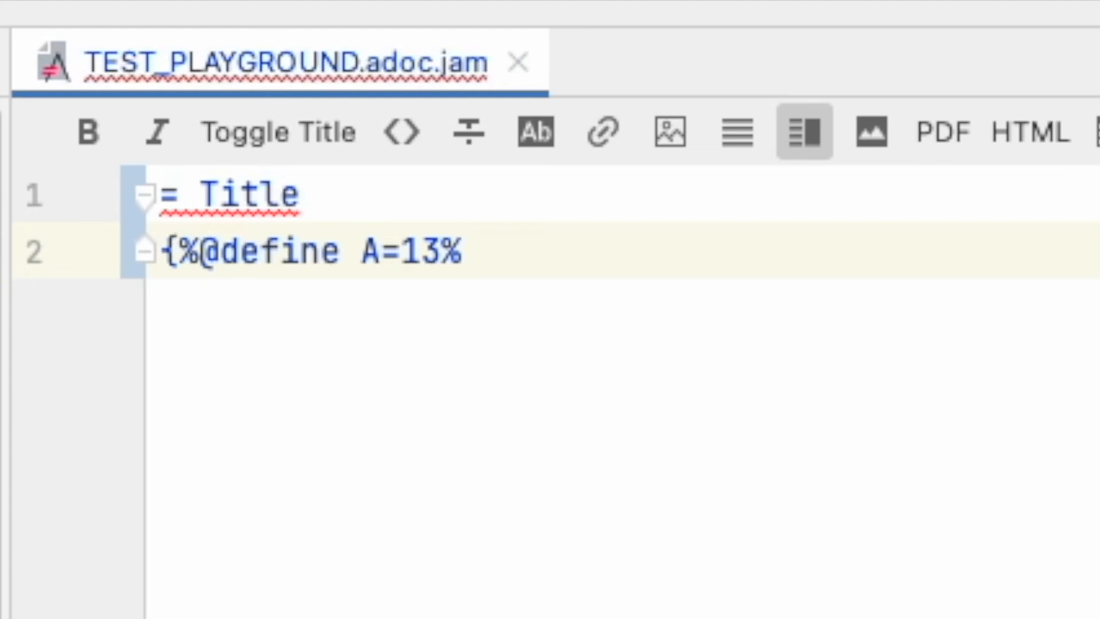
text(})
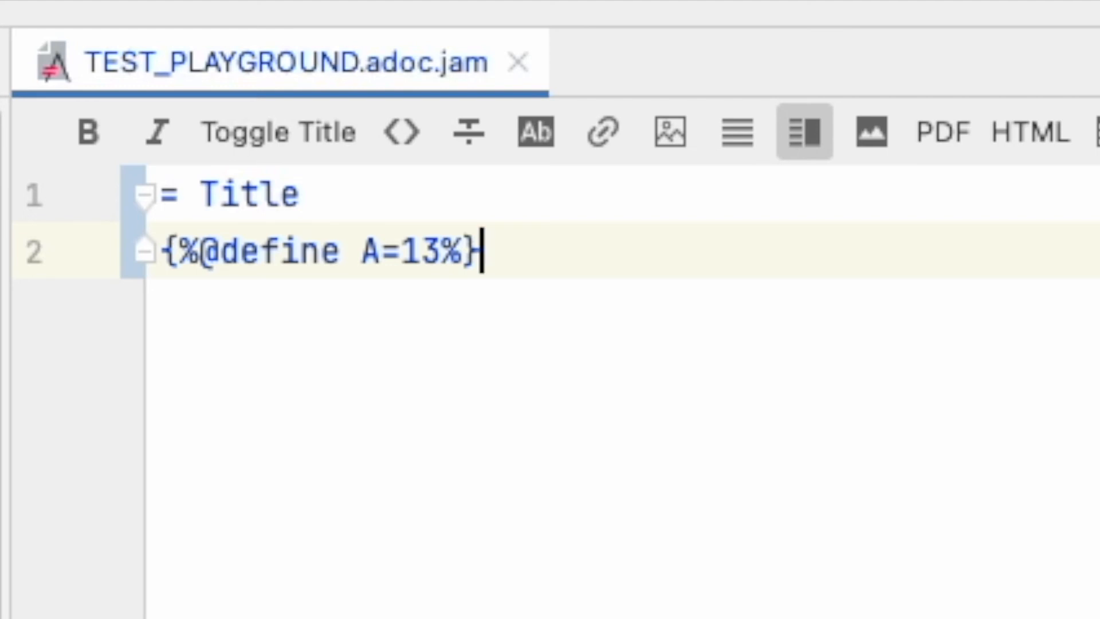
Step: Add the macro reference {%A%} directly after the define macro on the same line
text({})
key(Left)
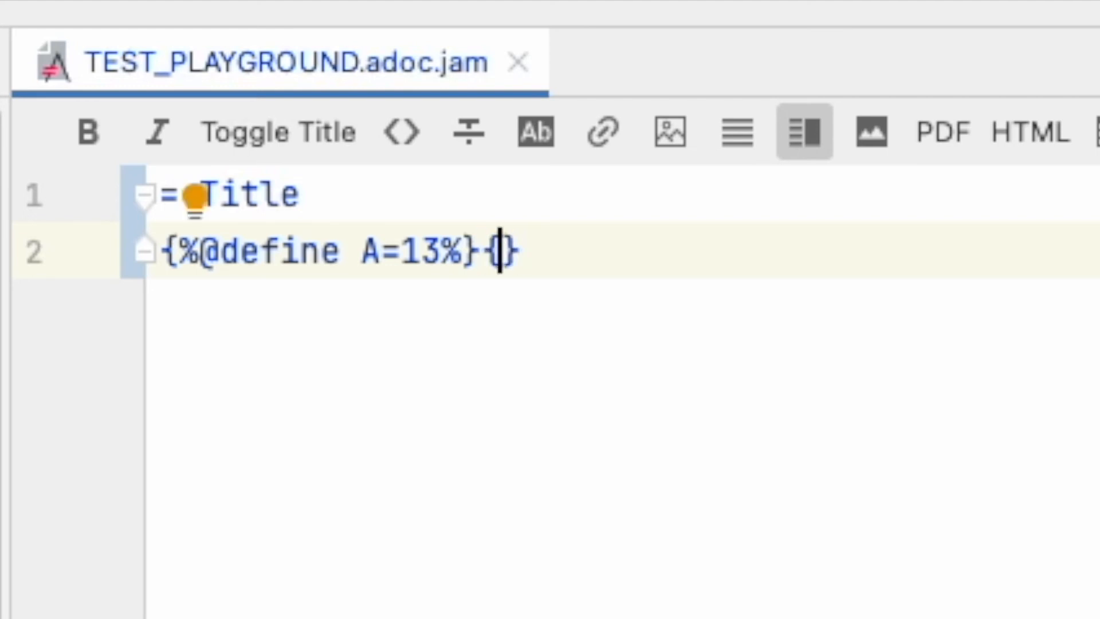
text(%%)
key(Left)
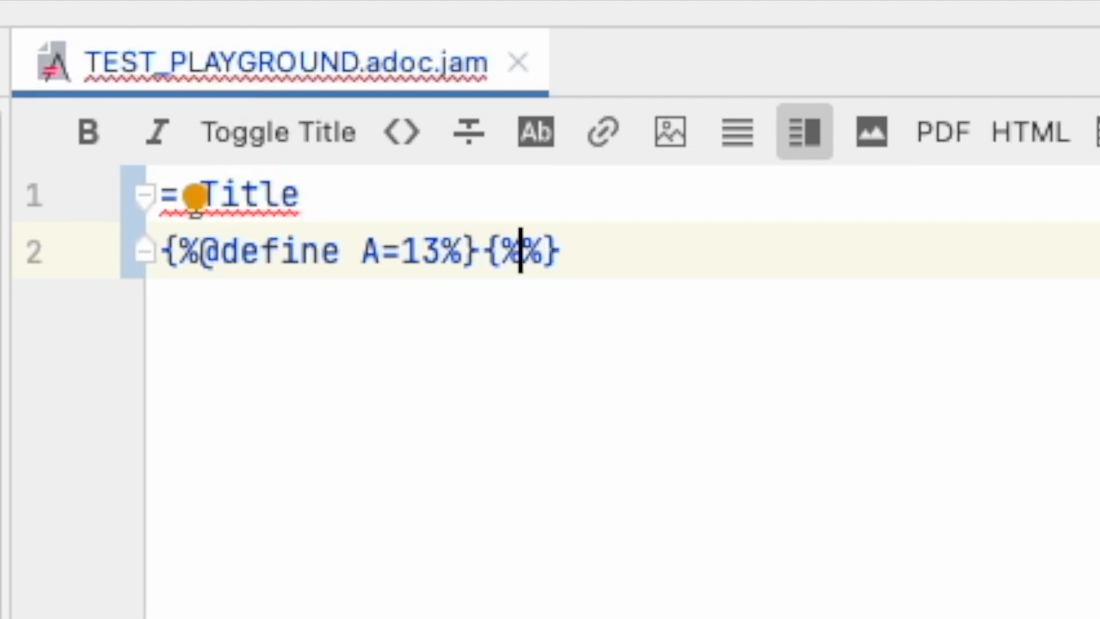
text(A)
Step: Insert a blank line between the document title and the macro line, and return to the end of the macro line
key(Left)
key(Left)
key(Left)
key(Up)
key(Return)
key(Down)
key(End)
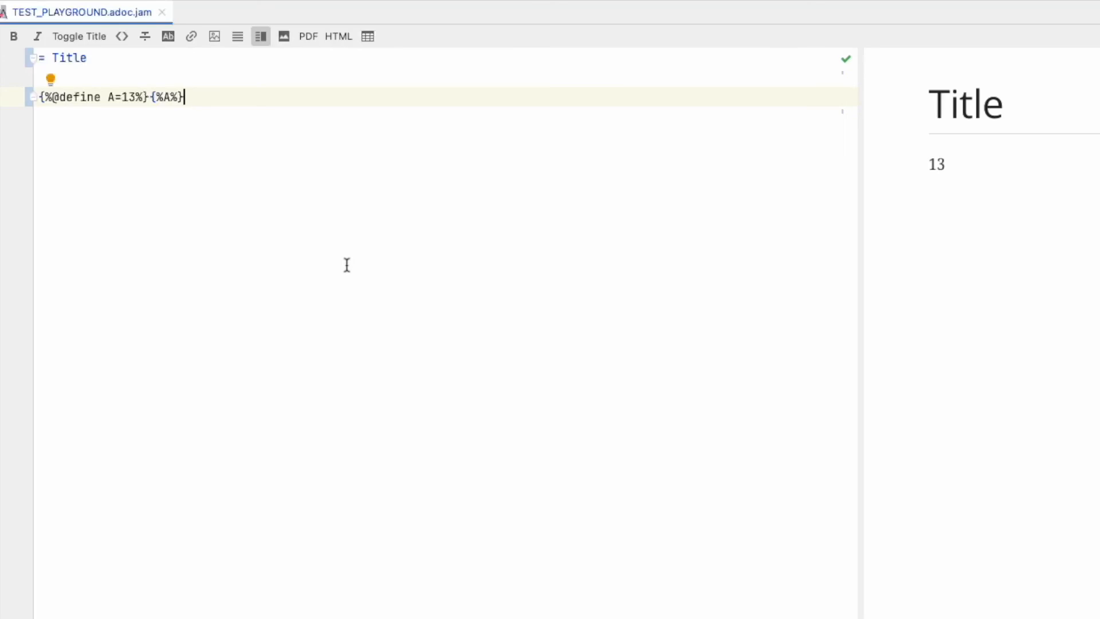